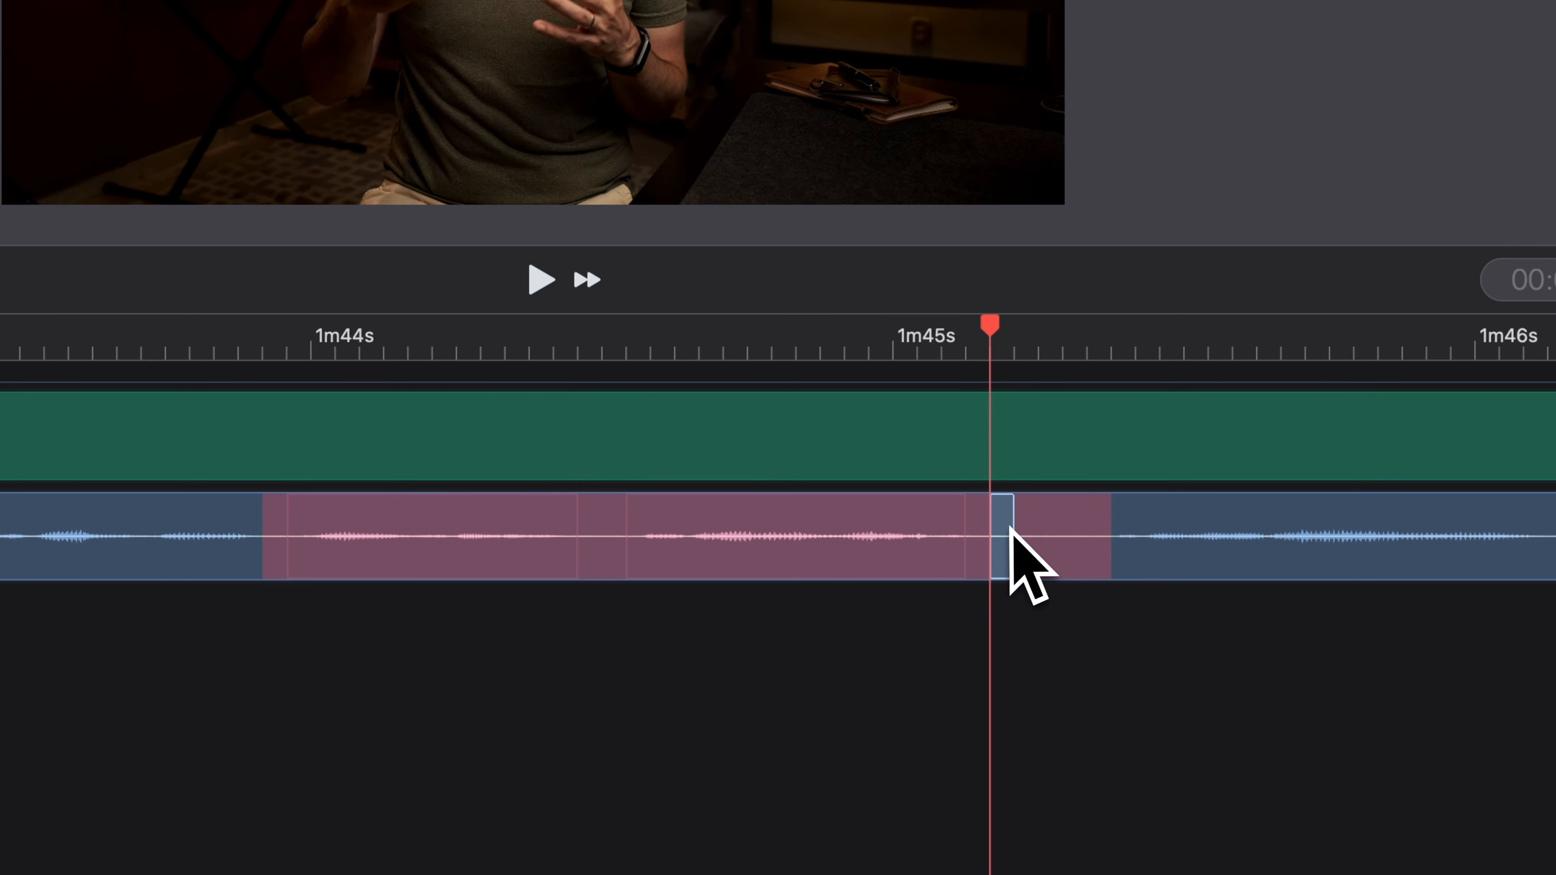
Step: Cut the tiny leftover segment just after 1m45s, and set silence detection to 0.7 s minimum duration with 0.5 s padding on both sides
key(Delete)
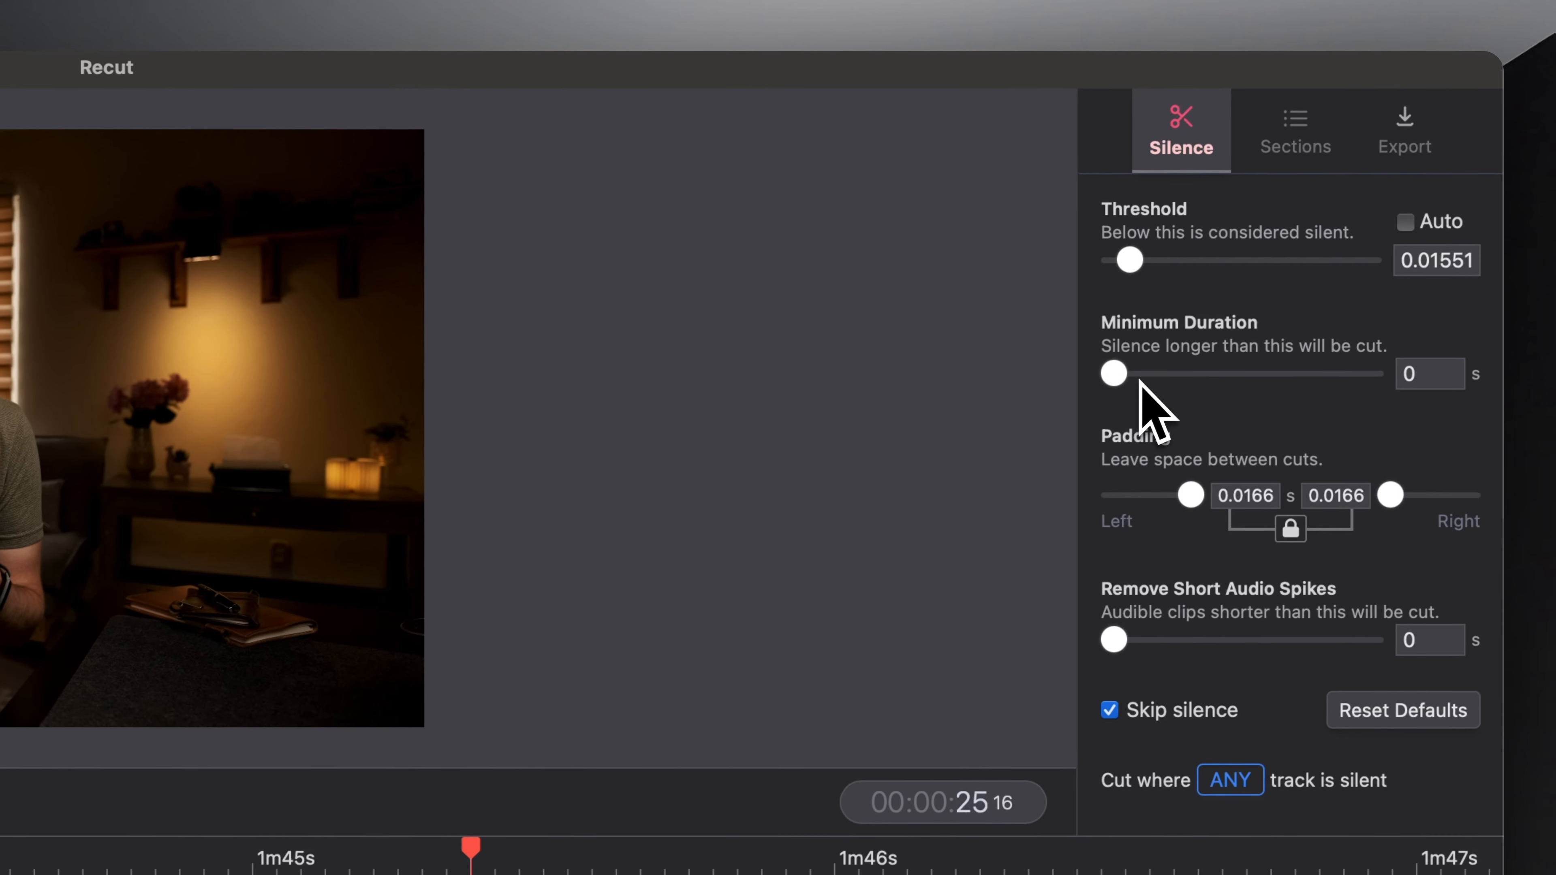
drag(1141, 353, 1149, 381)
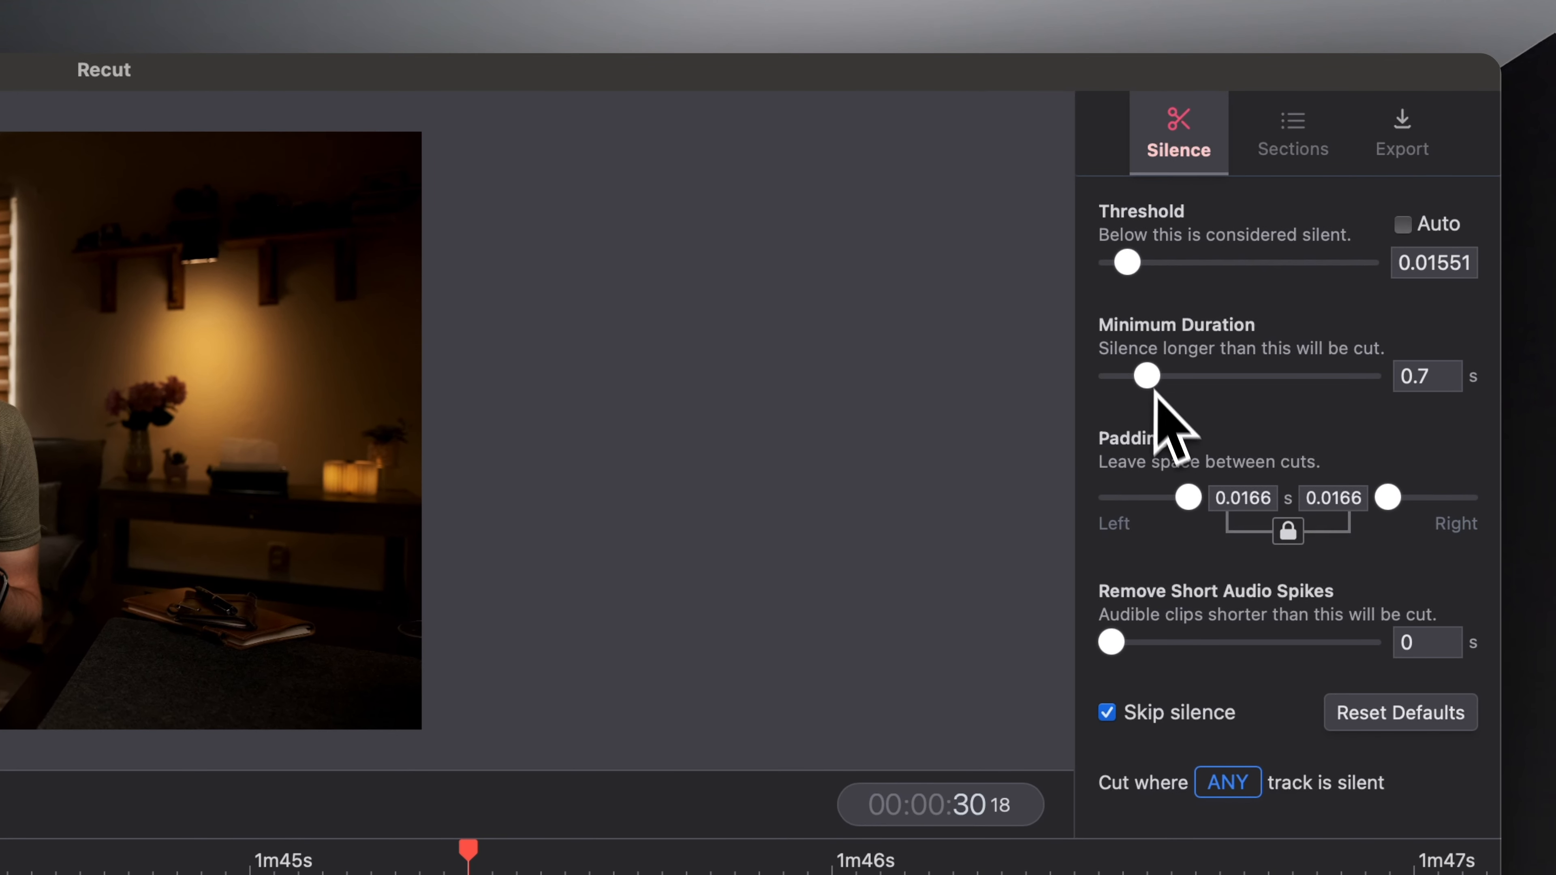
drag(1188, 502, 1170, 521)
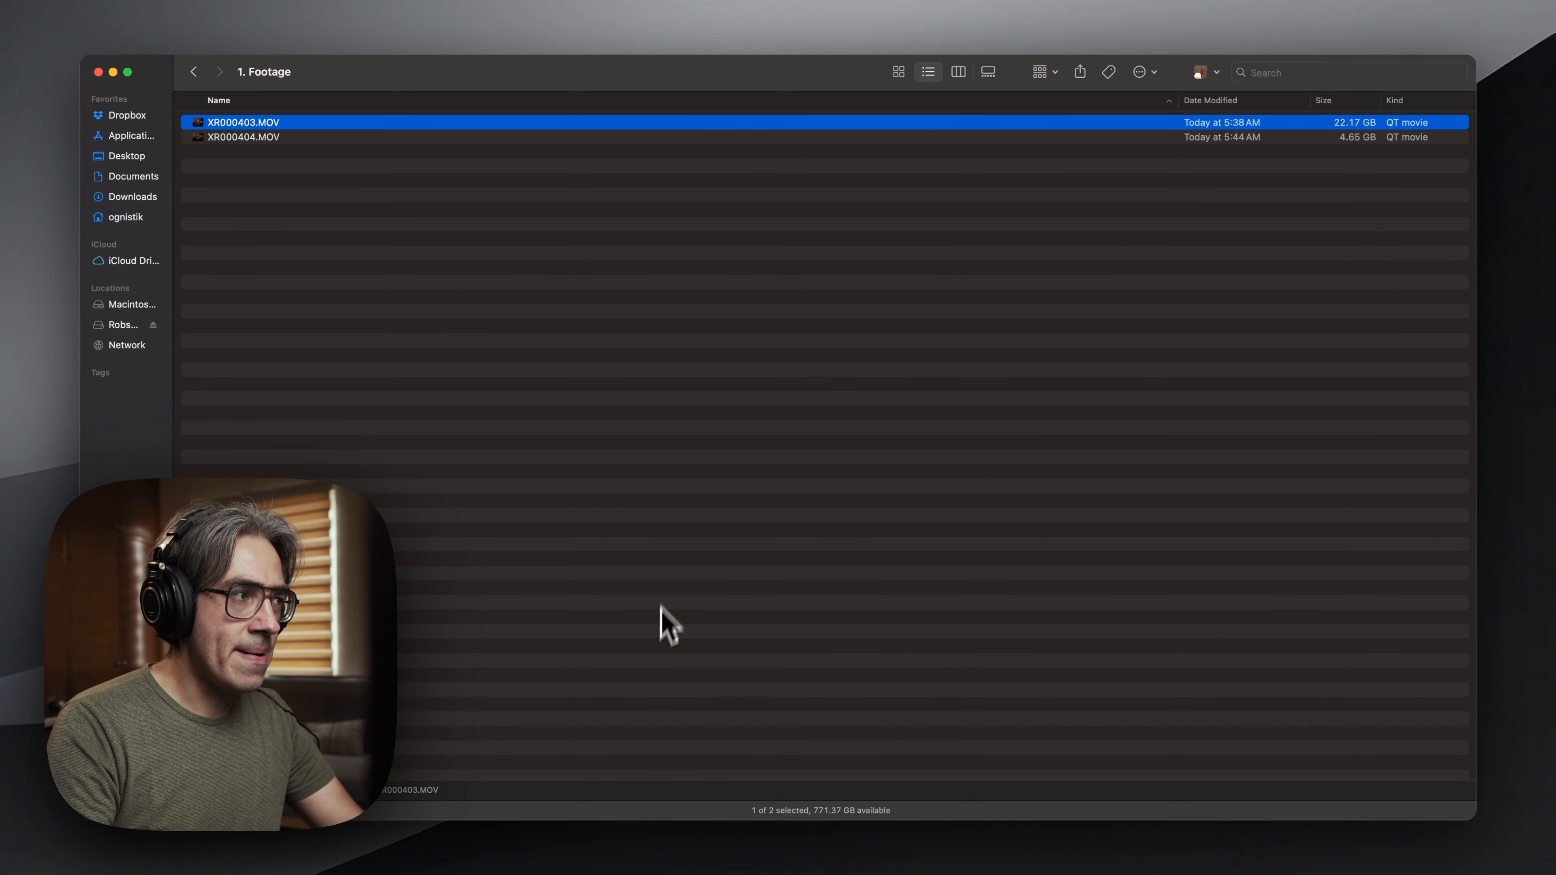
Step: Add XR000404.MOV from the Footage folder to the Recut timeline as a second clip below XR000403.MOV
click(288, 138)
drag(277, 140, 348, 141)
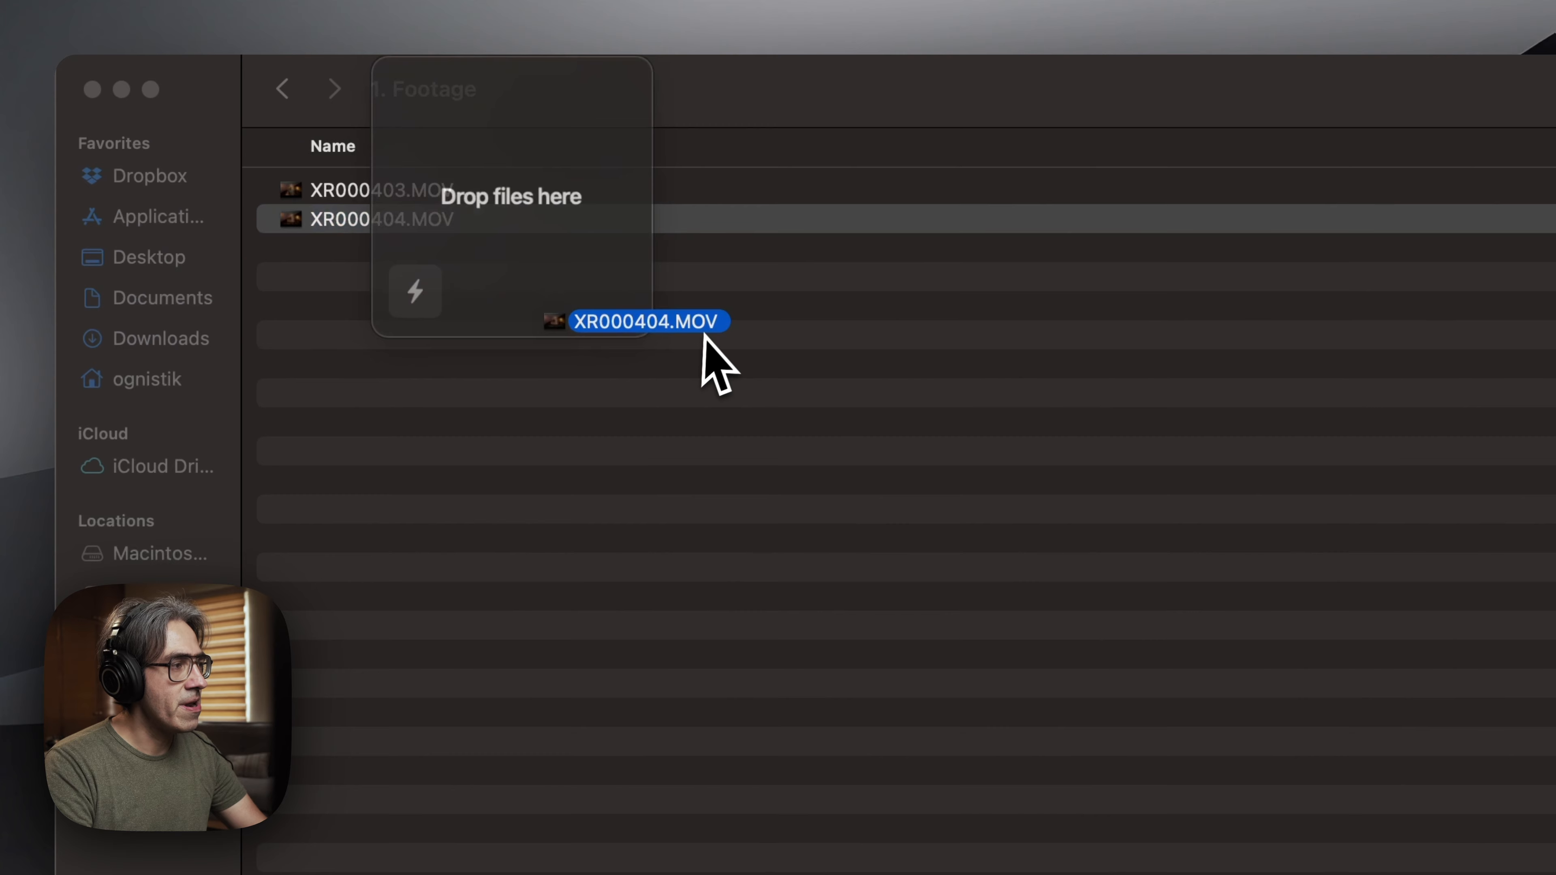
key(super+Tab)
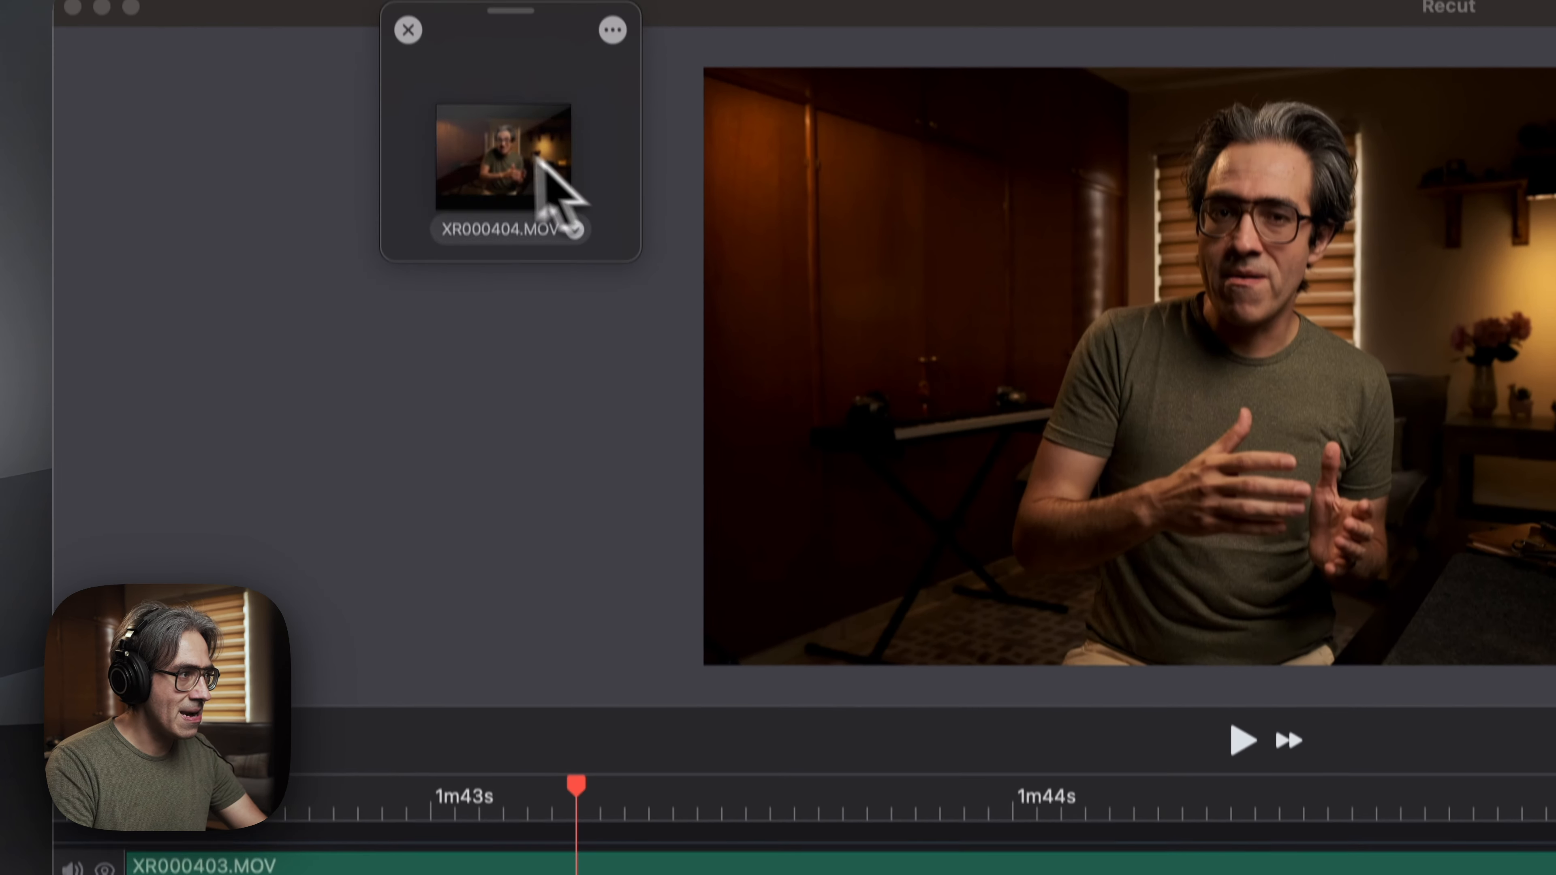
drag(539, 16, 790, 679)
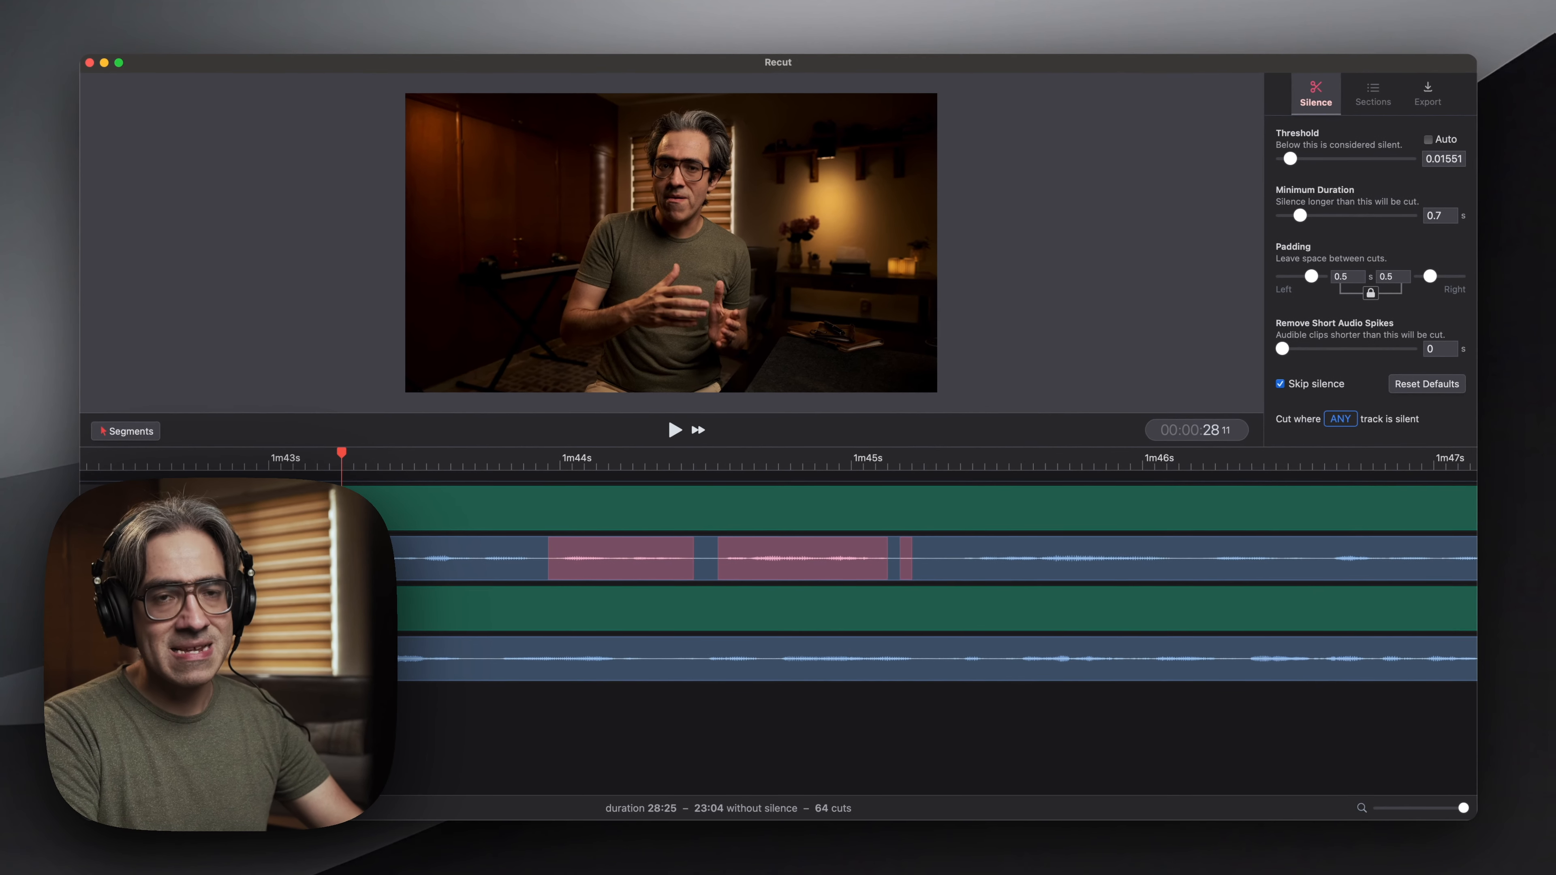
Step: Try selecting individual audio segments on the XR000404.MOV track between about 2m45s and 4m30s
key(super+minus)
key(super+minus)
key(super+minus)
key(super+minus)
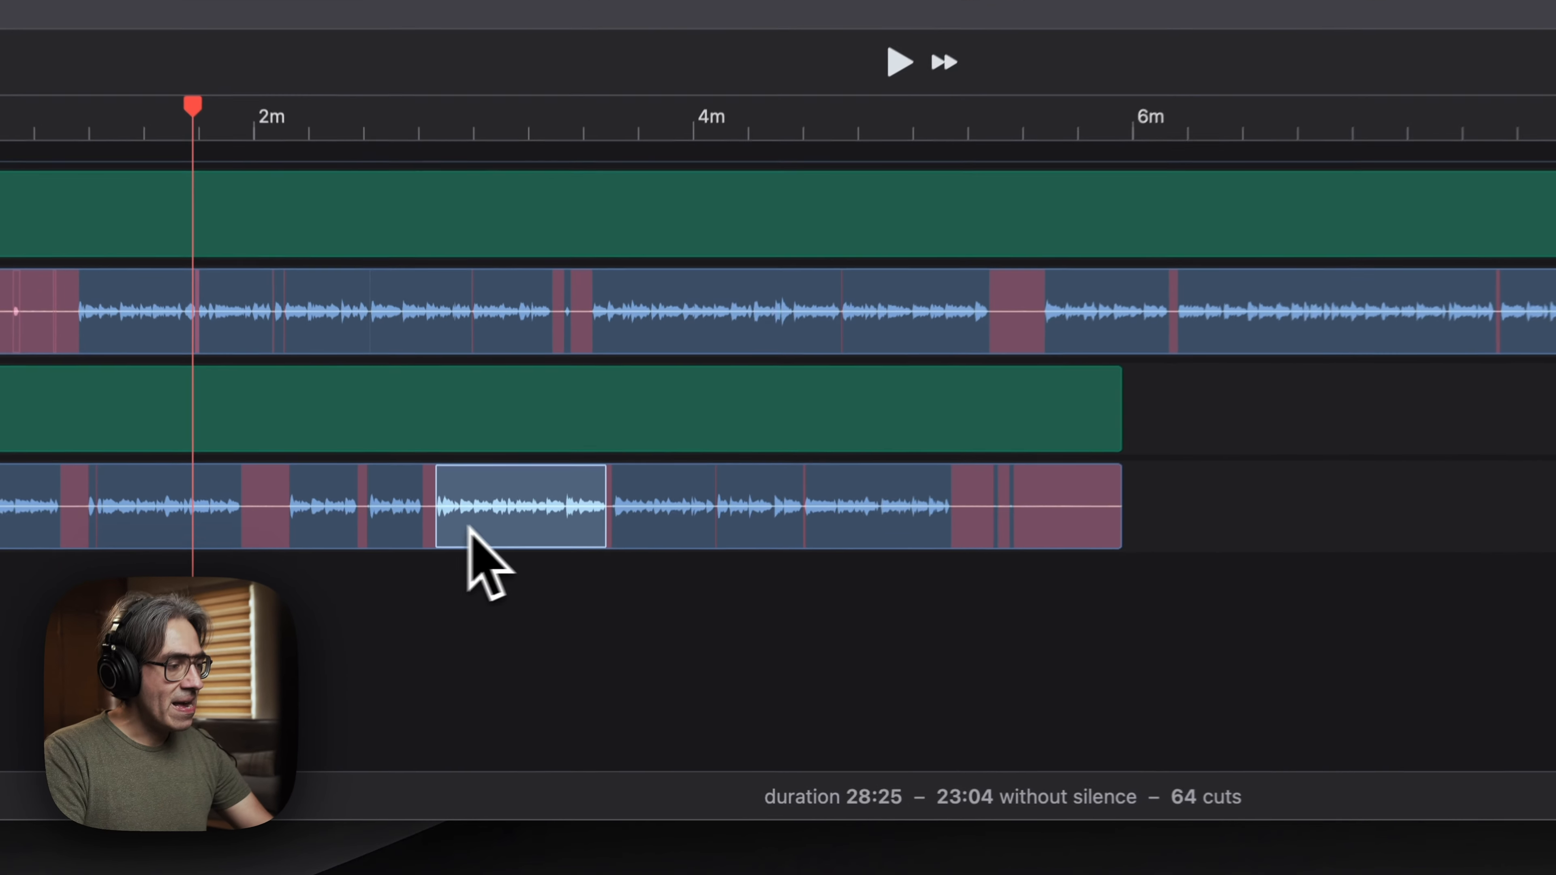
drag(569, 668, 763, 671)
drag(974, 528, 774, 494)
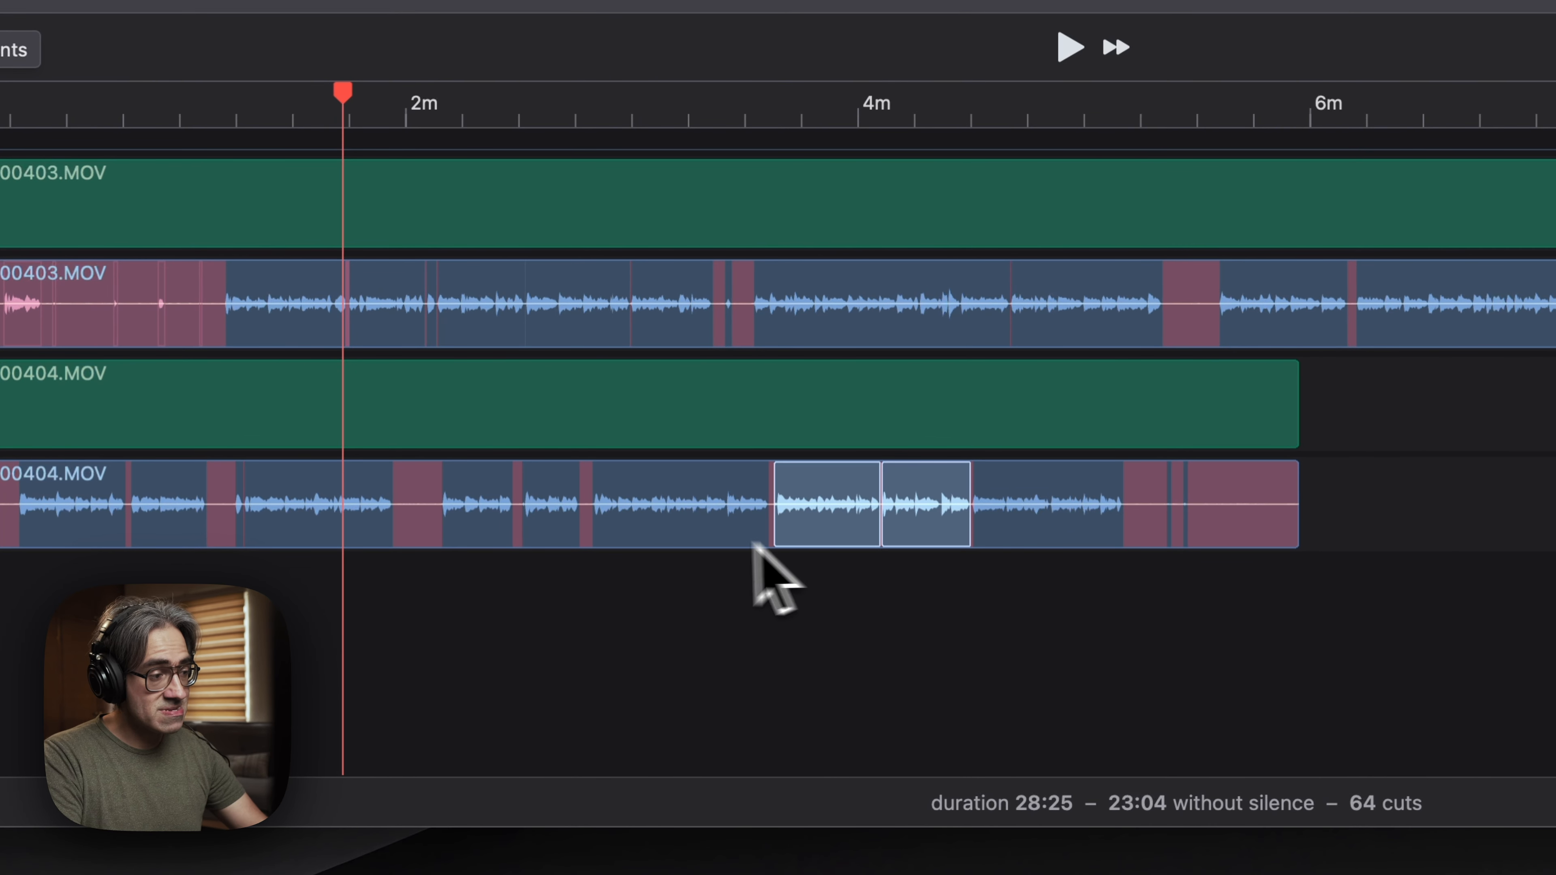
click(692, 542)
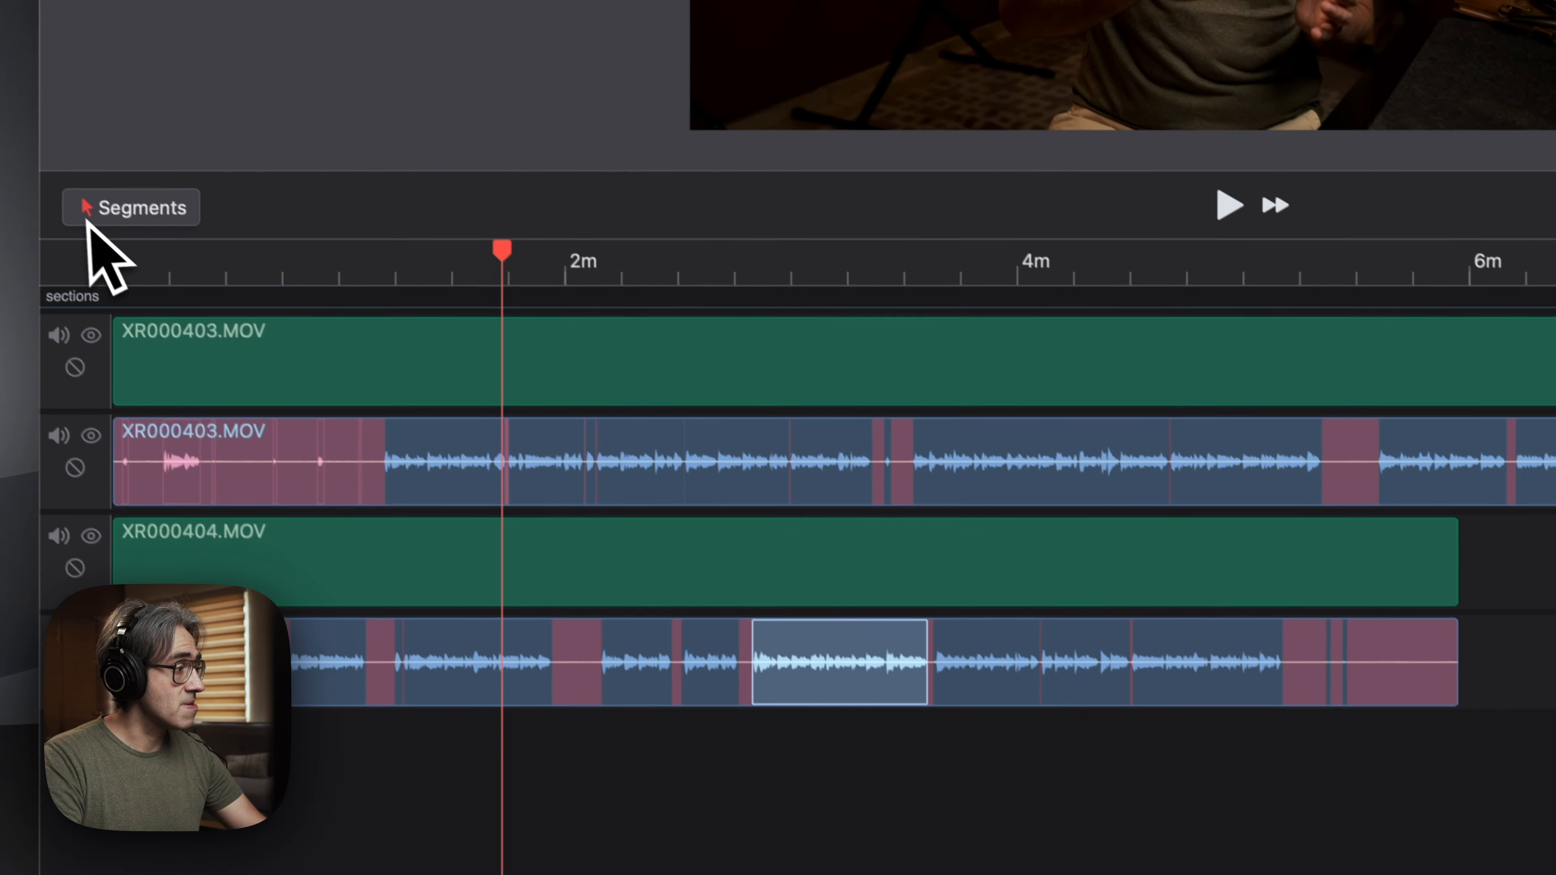
Step: Switch from segment to clip selection and shift XR000404.MOV along the timeline to start at about 26m45s, overlapping the end of XR000403.MOV
click(153, 225)
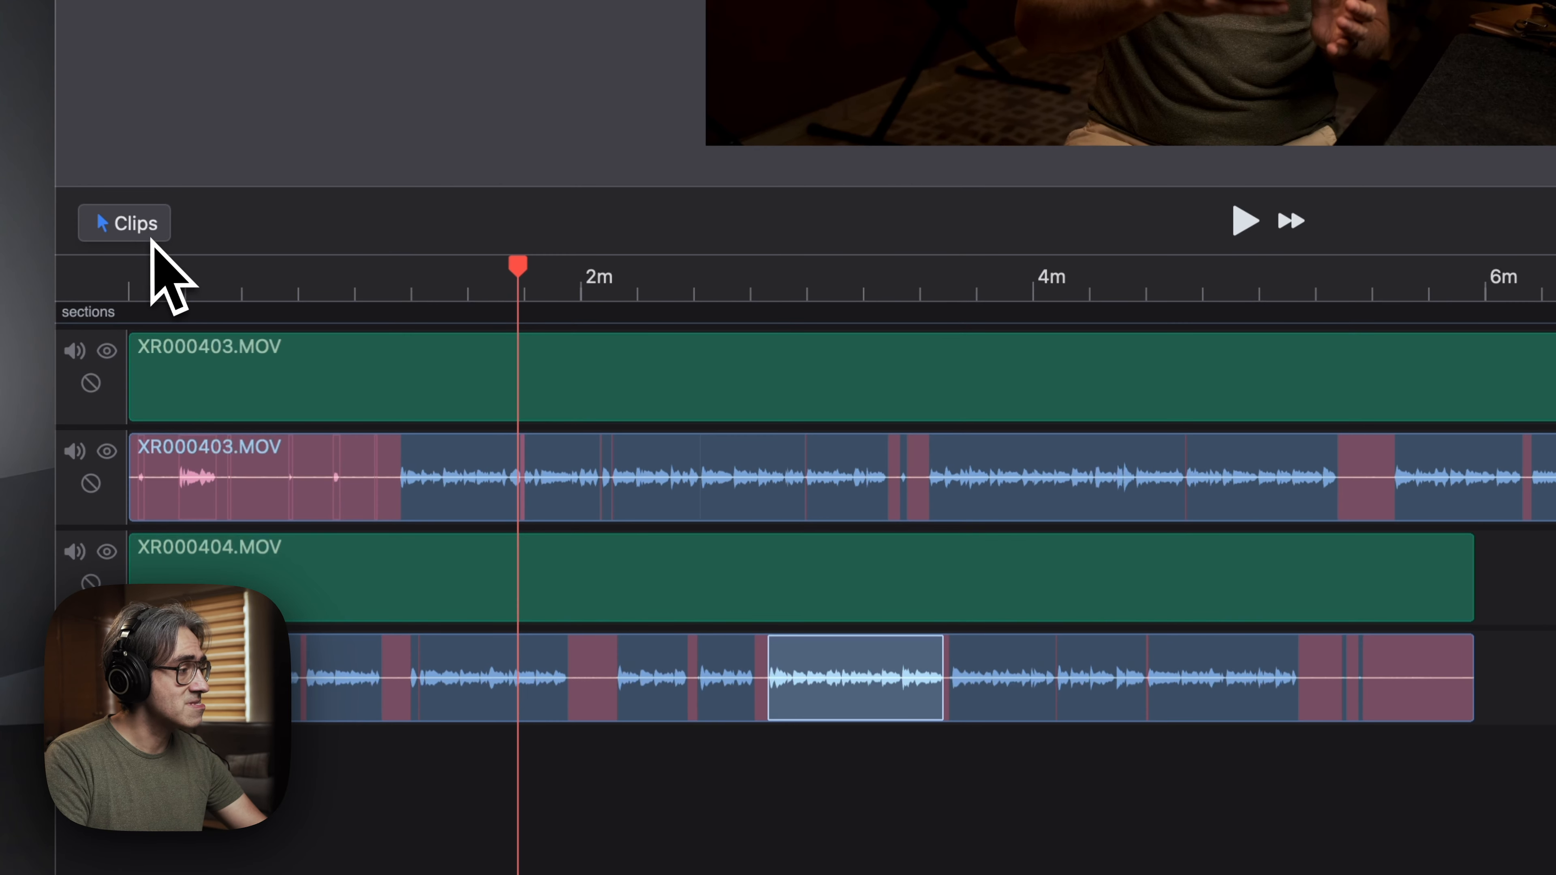
drag(568, 593, 1532, 405)
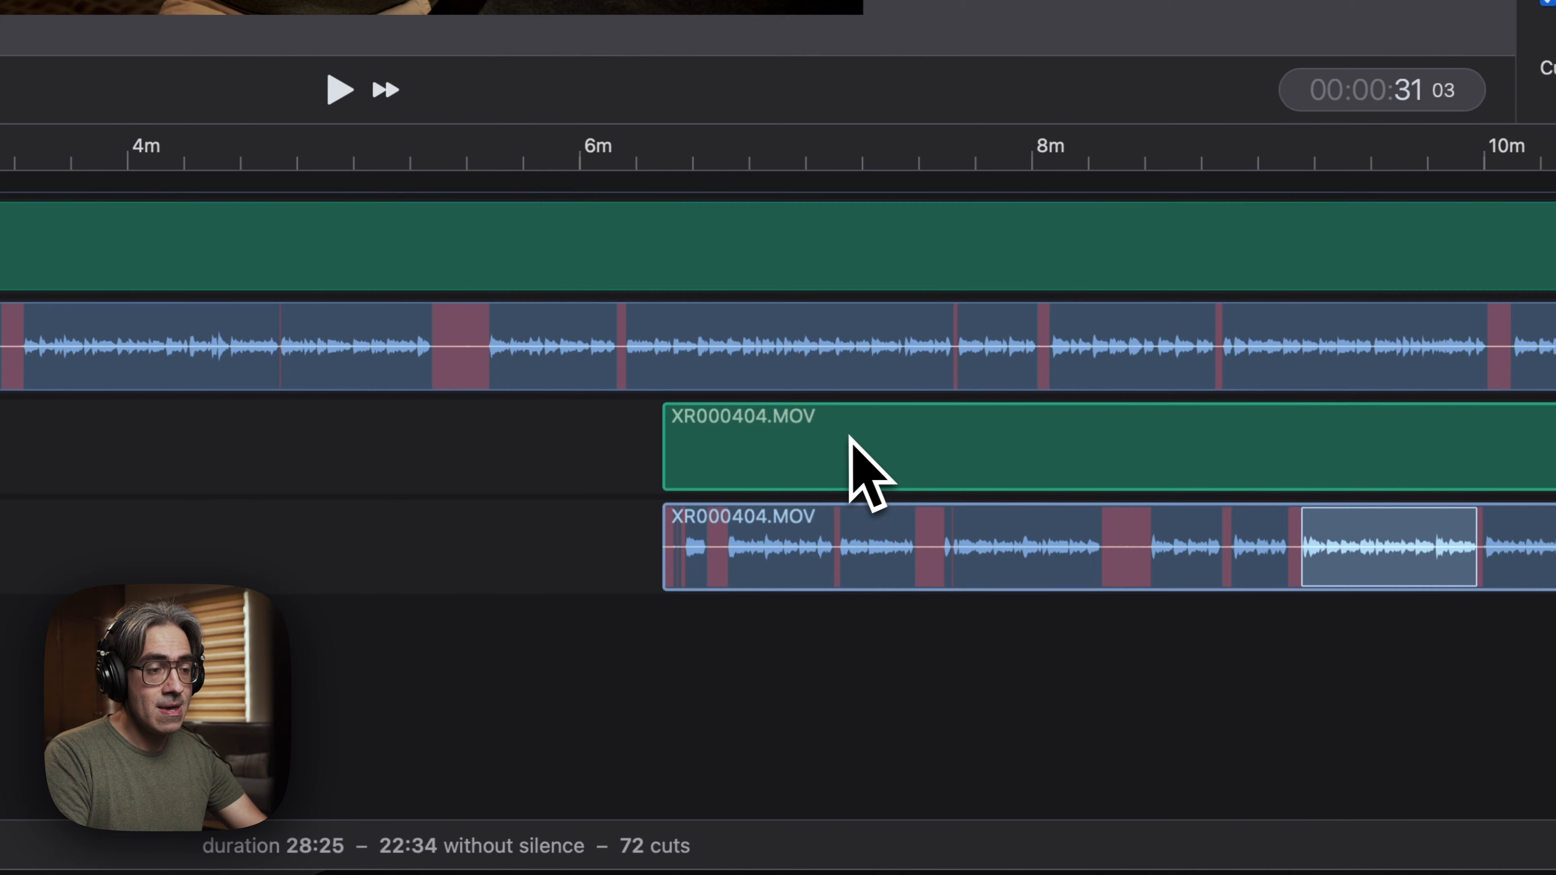
scroll(823, 442, right, 7)
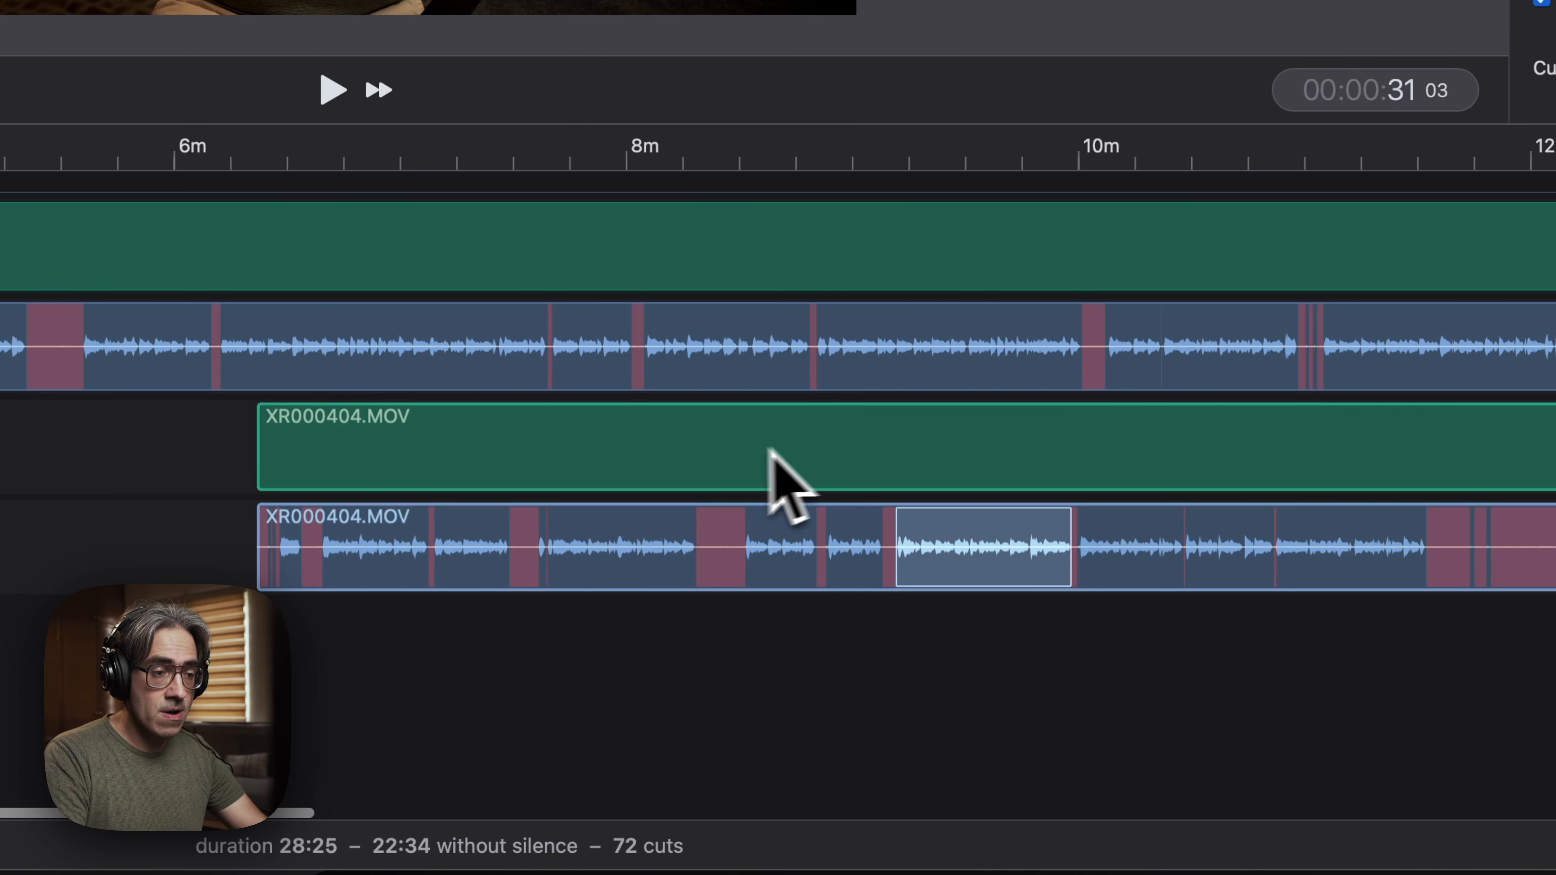
scroll(714, 454, down, 5)
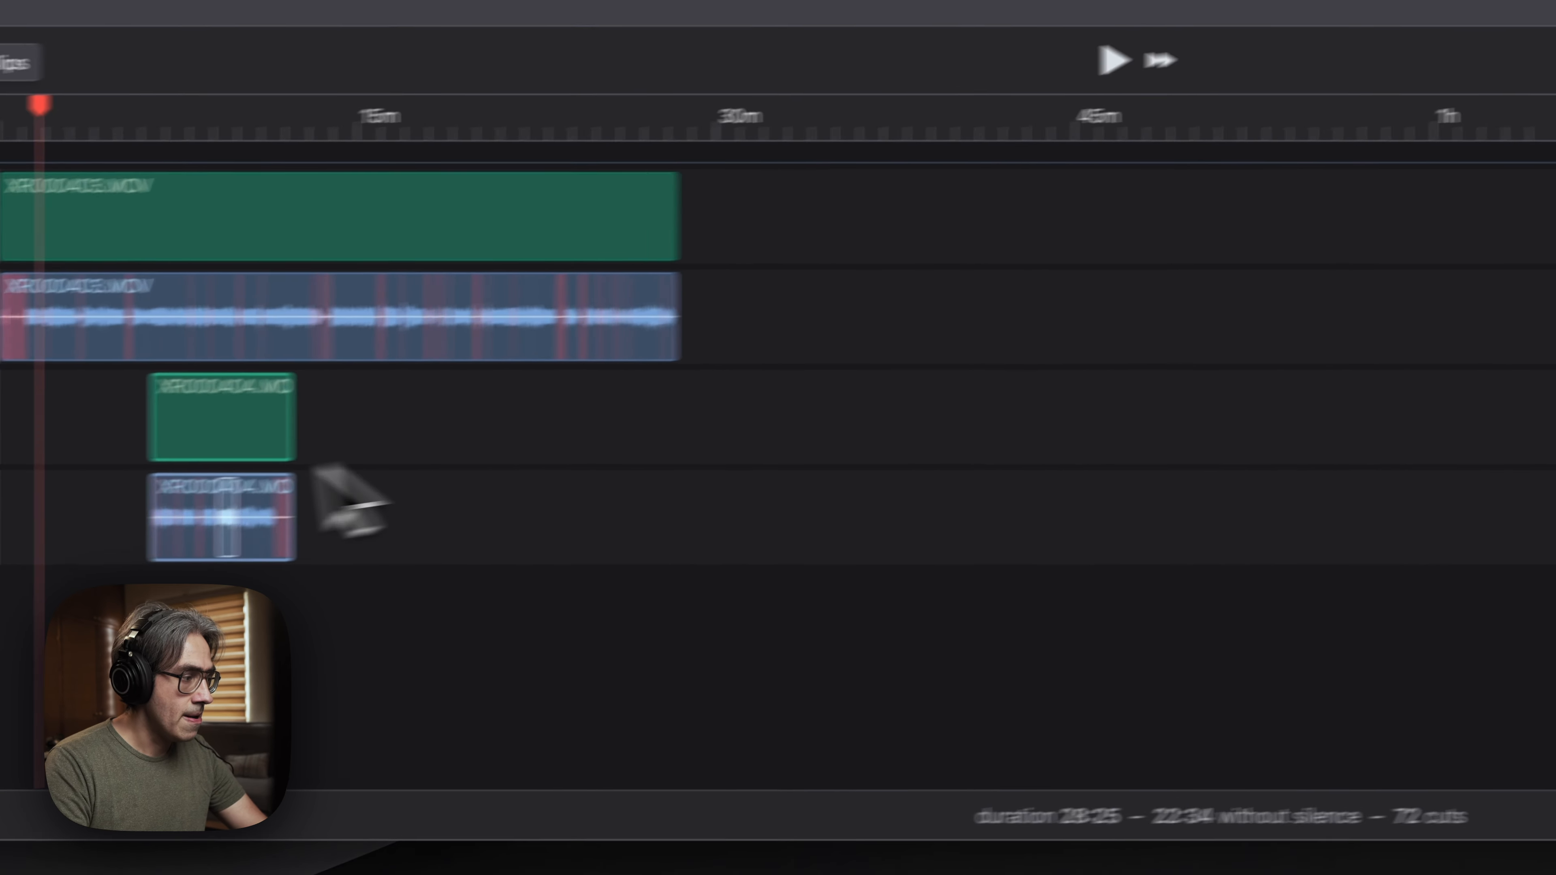
drag(202, 428, 823, 409)
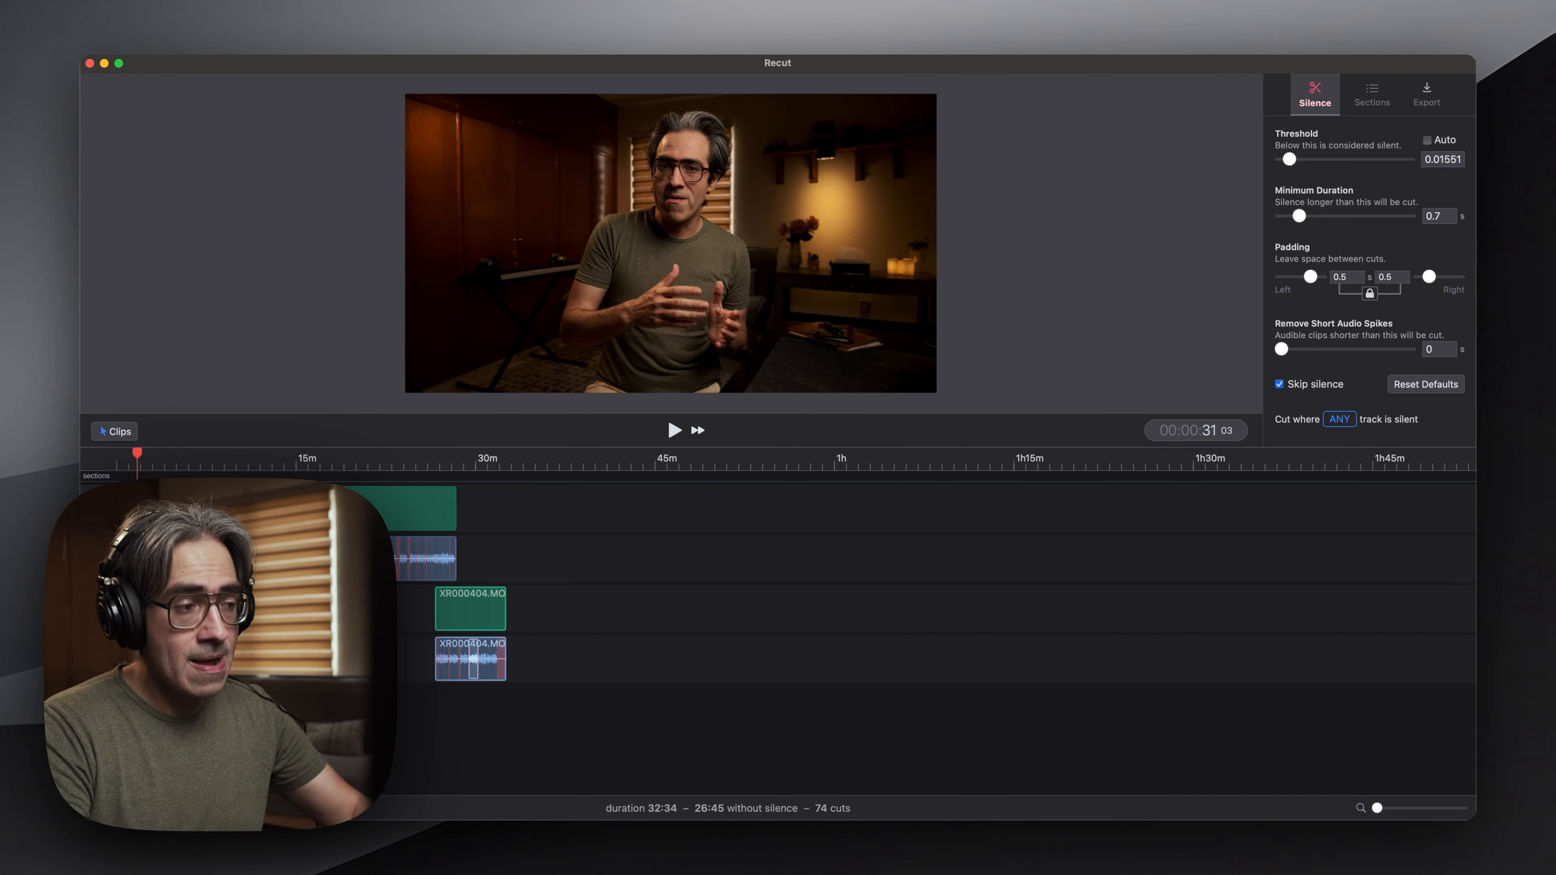
Step: Move the XR000404.MOV clip so that it starts right after the end of XR000403.MOV
click(353, 467)
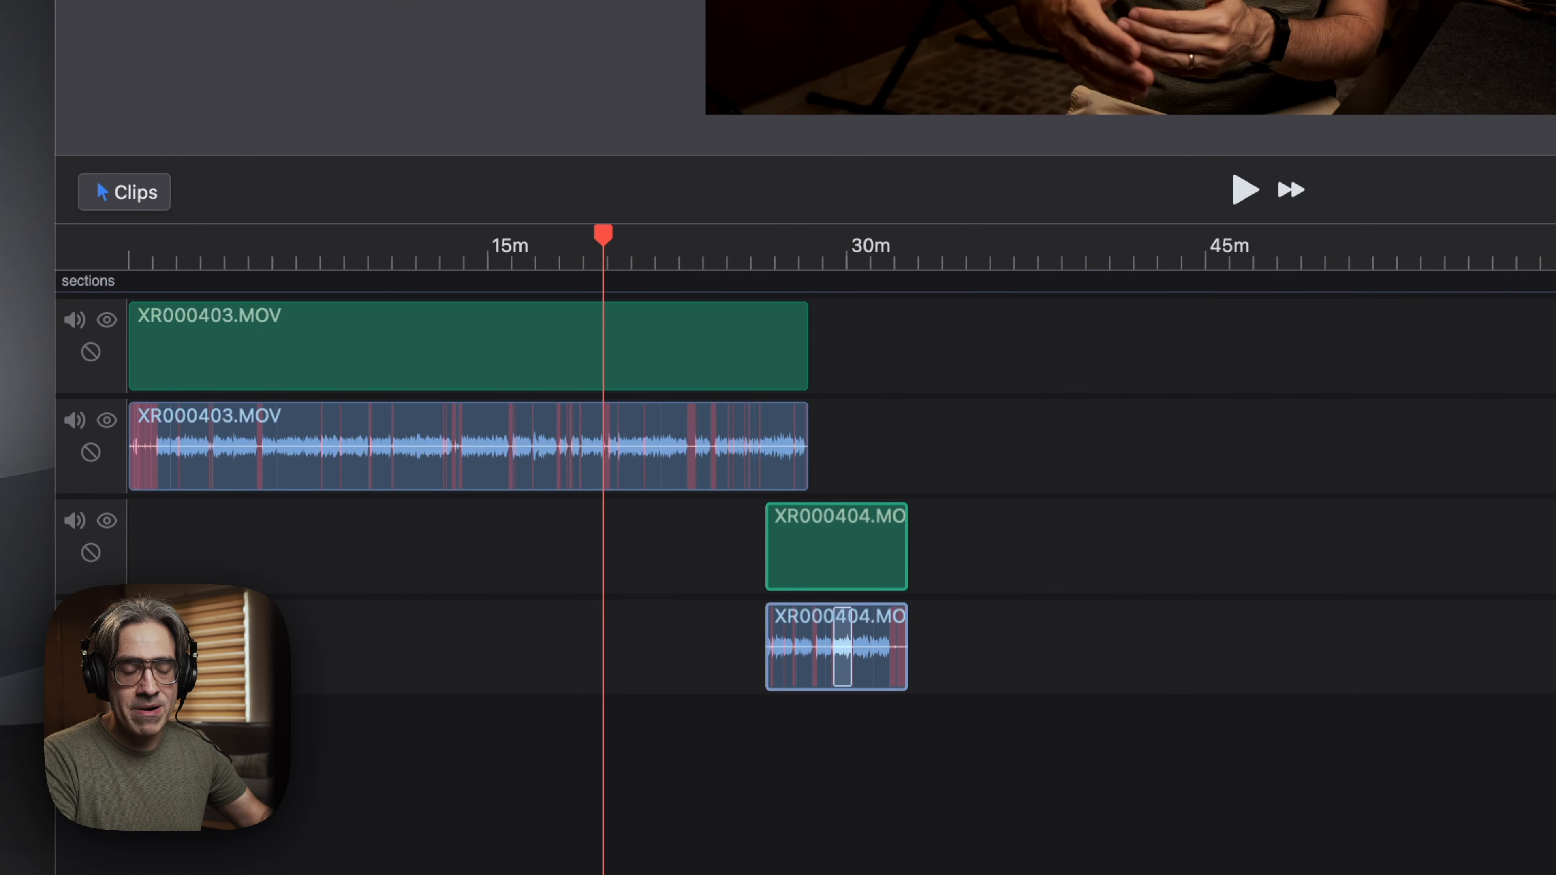
click(790, 262)
scroll(790, 267, up, 5)
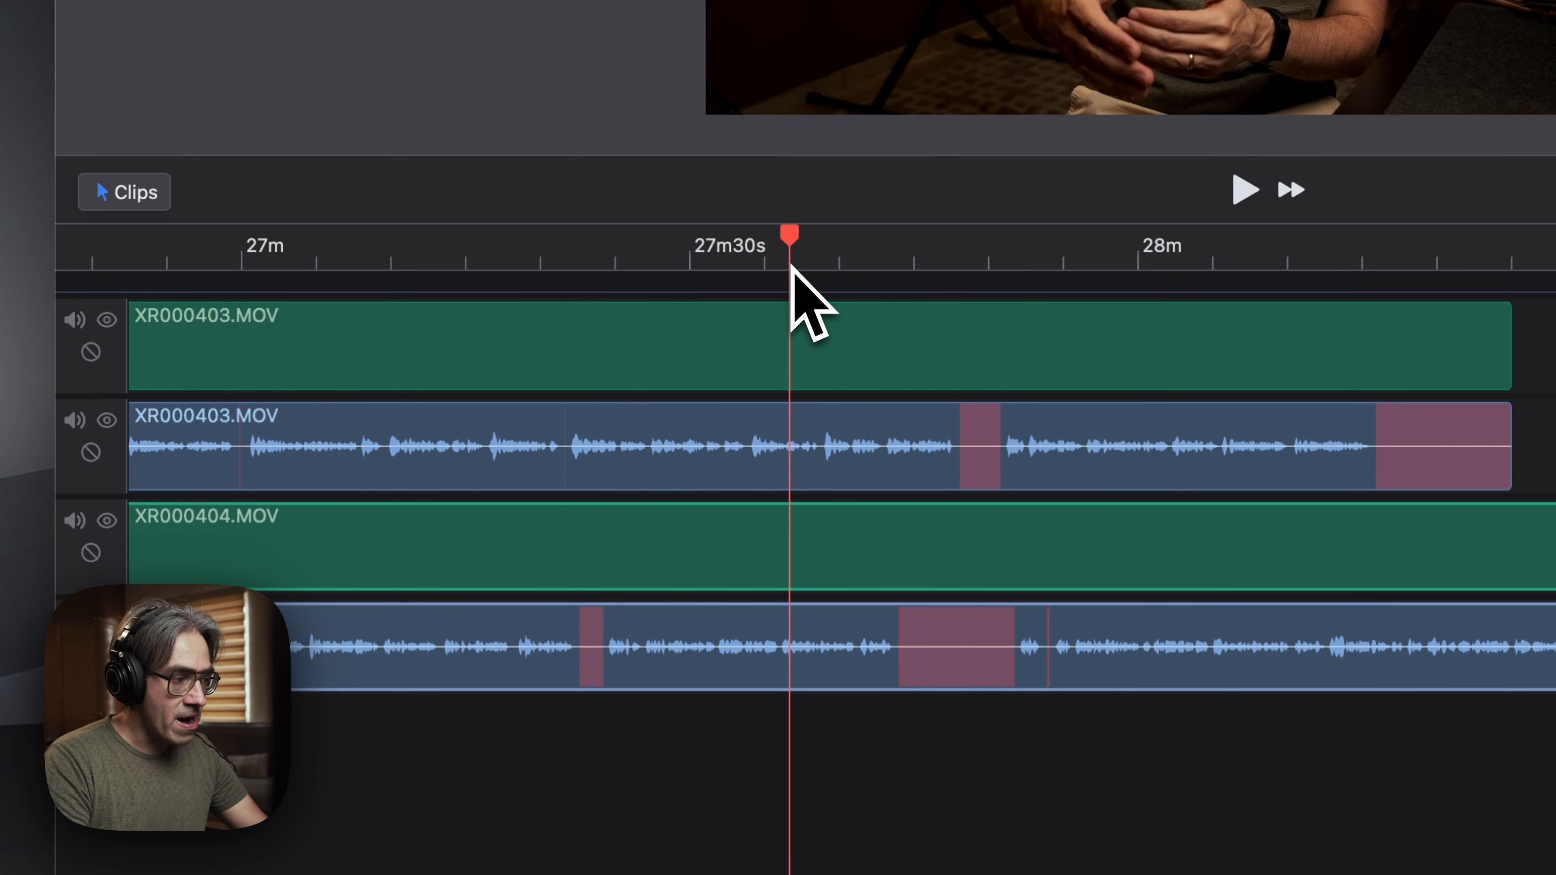
scroll(653, 393, down, 5)
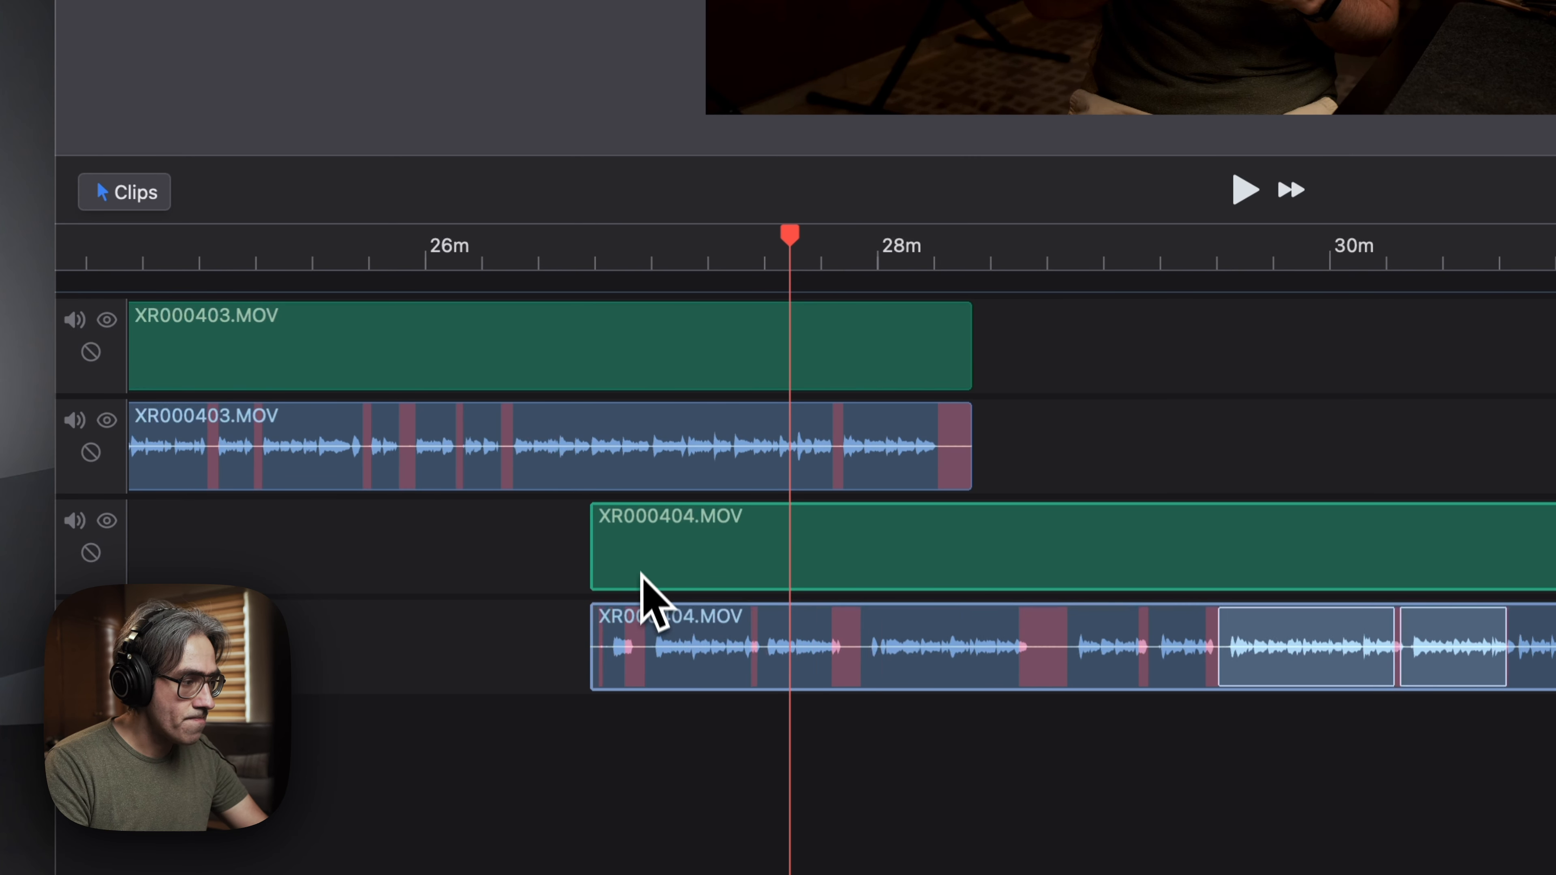
drag(649, 598, 1036, 583)
Step: Check the join between the two clips, and return the playhead to just before the first speech at about 1m08s
click(981, 265)
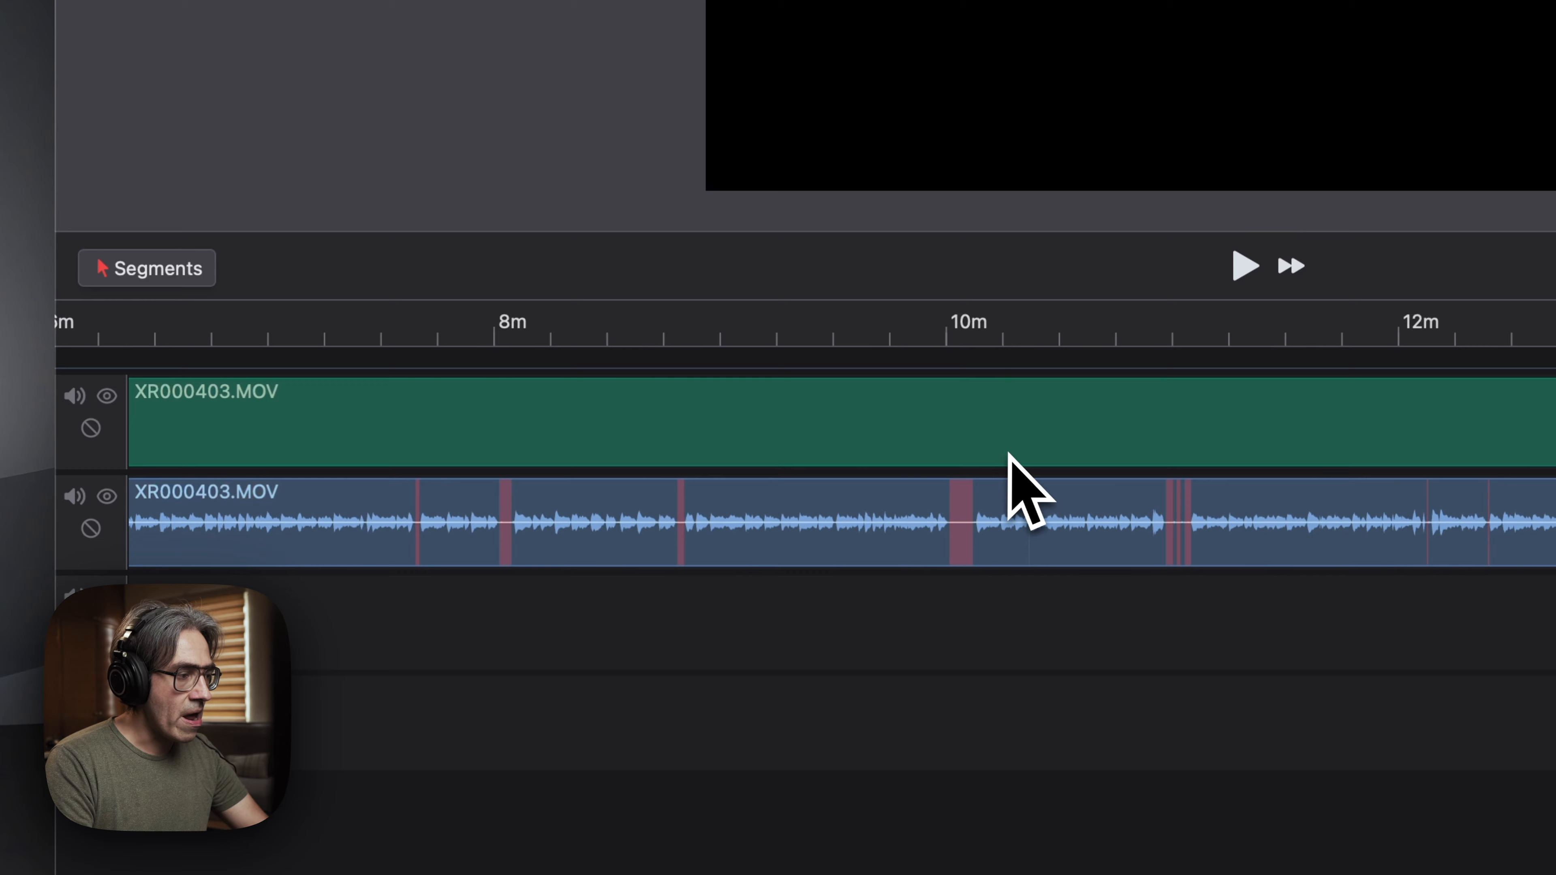
scroll(1011, 464, left, 15)
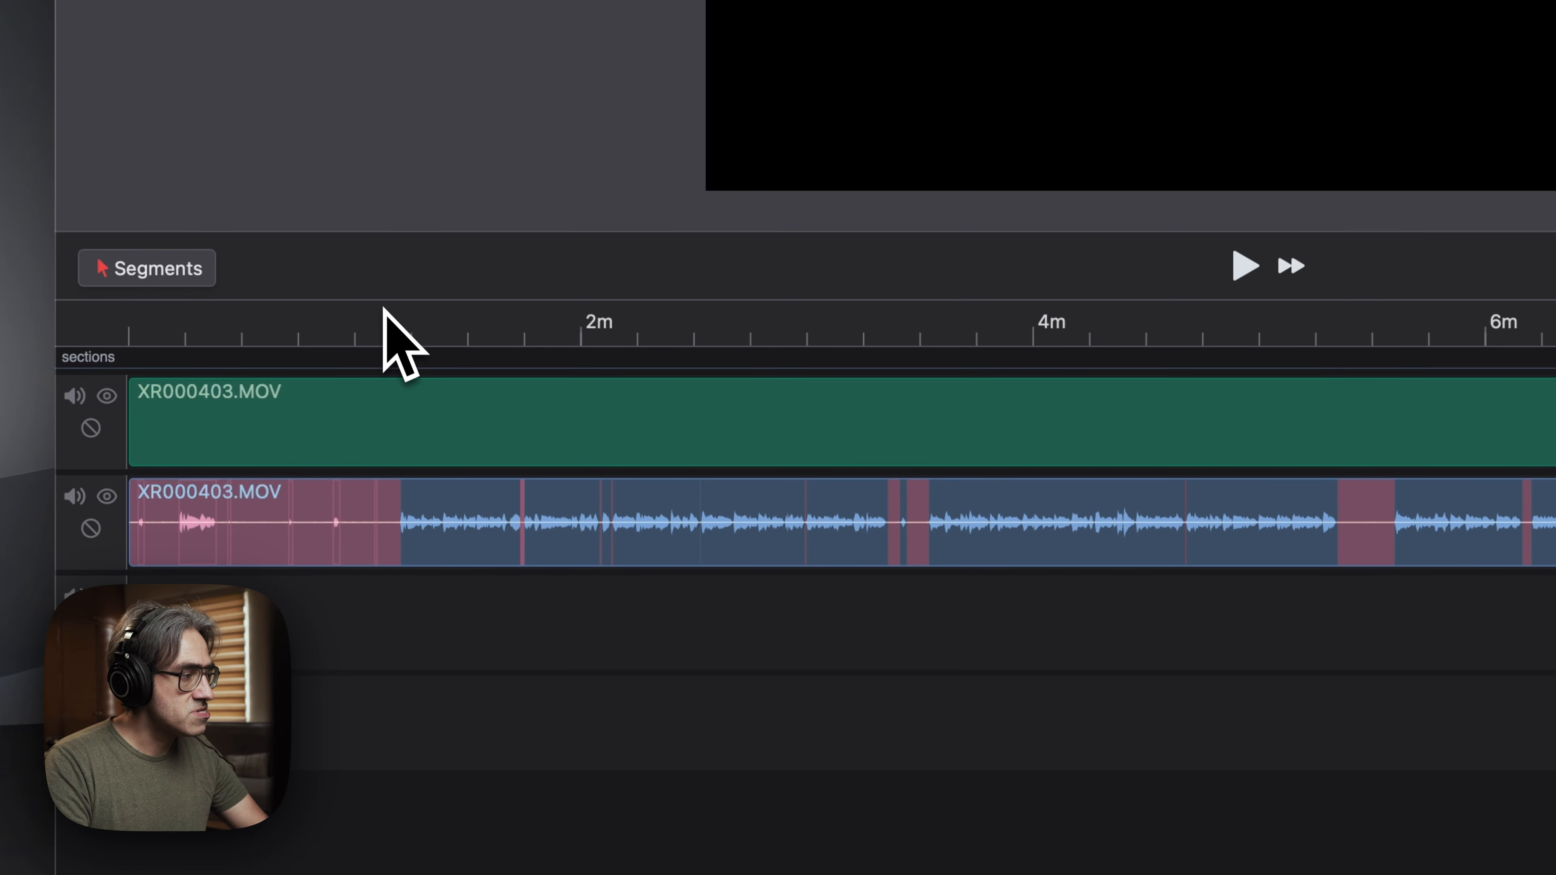
click(386, 325)
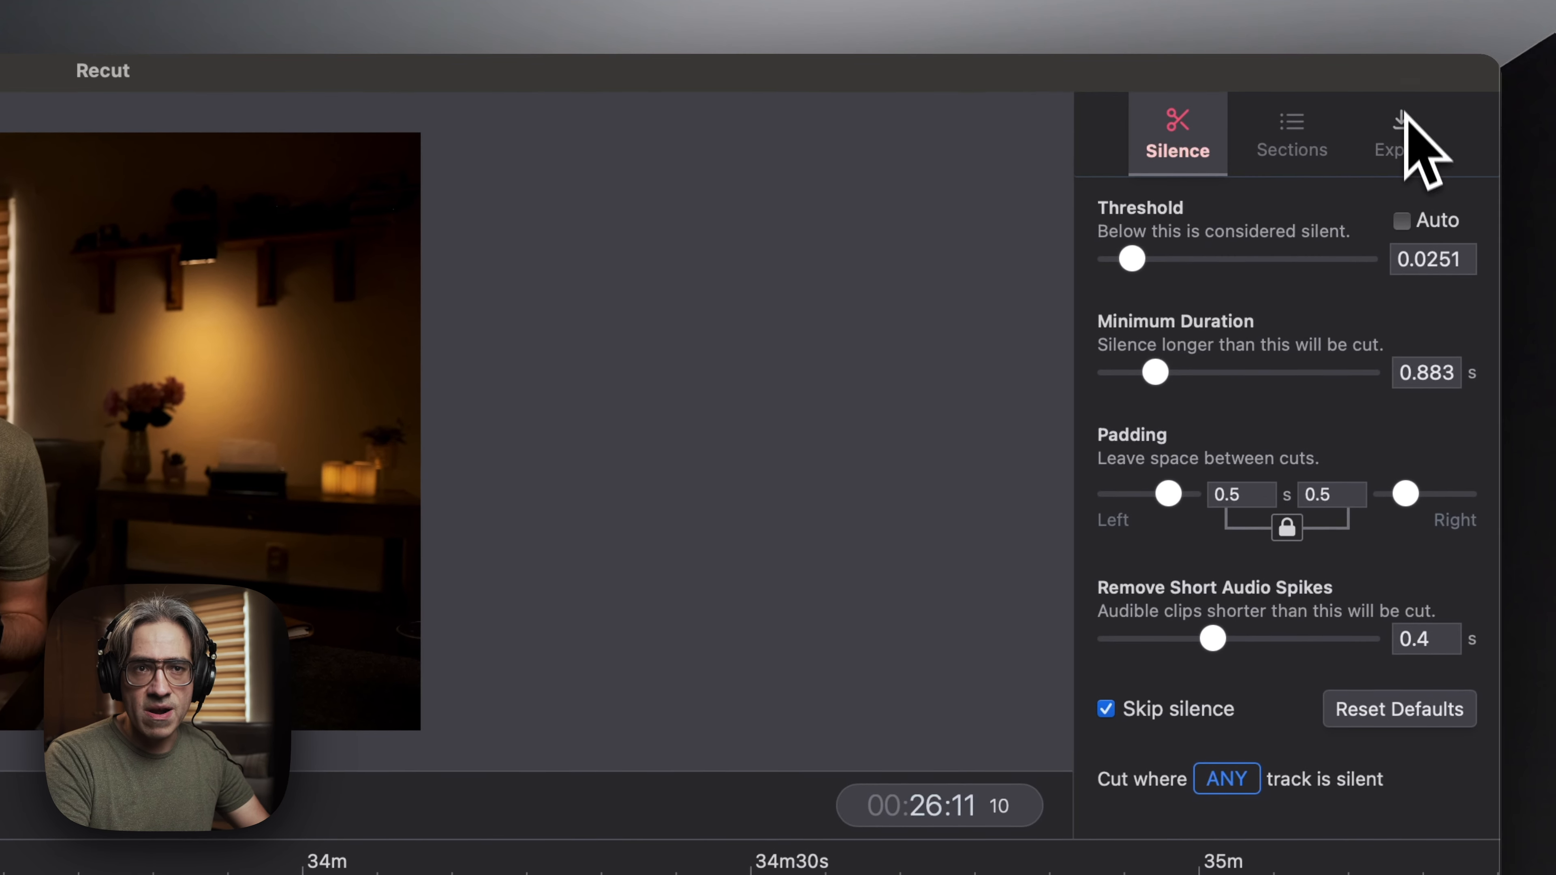
Step: Review the audio and video export types, keeping Video (mp4) selected
click(1403, 126)
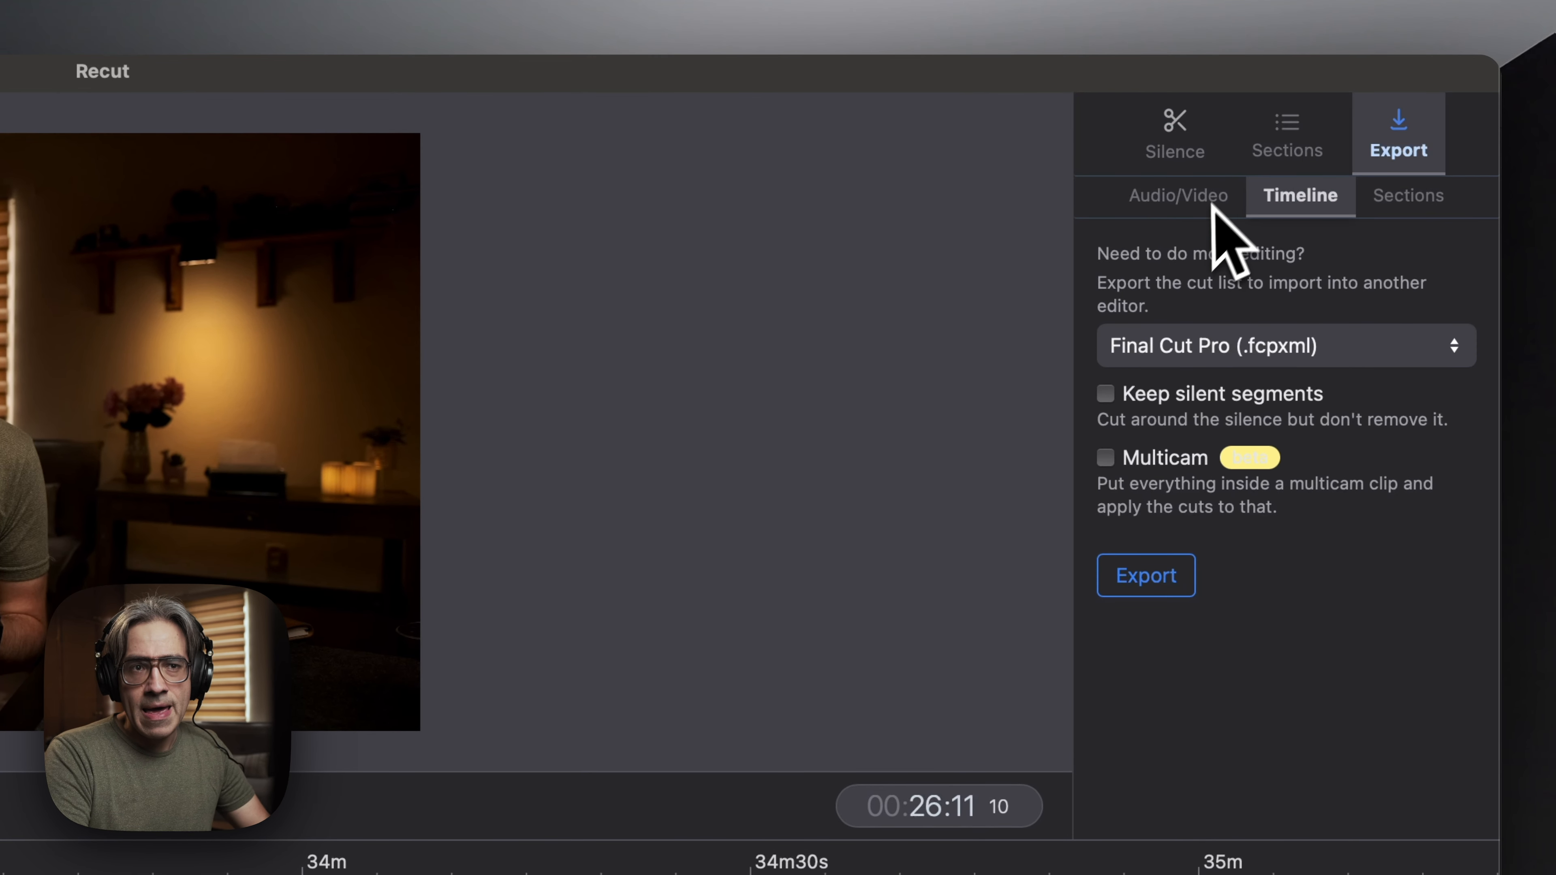
click(1194, 212)
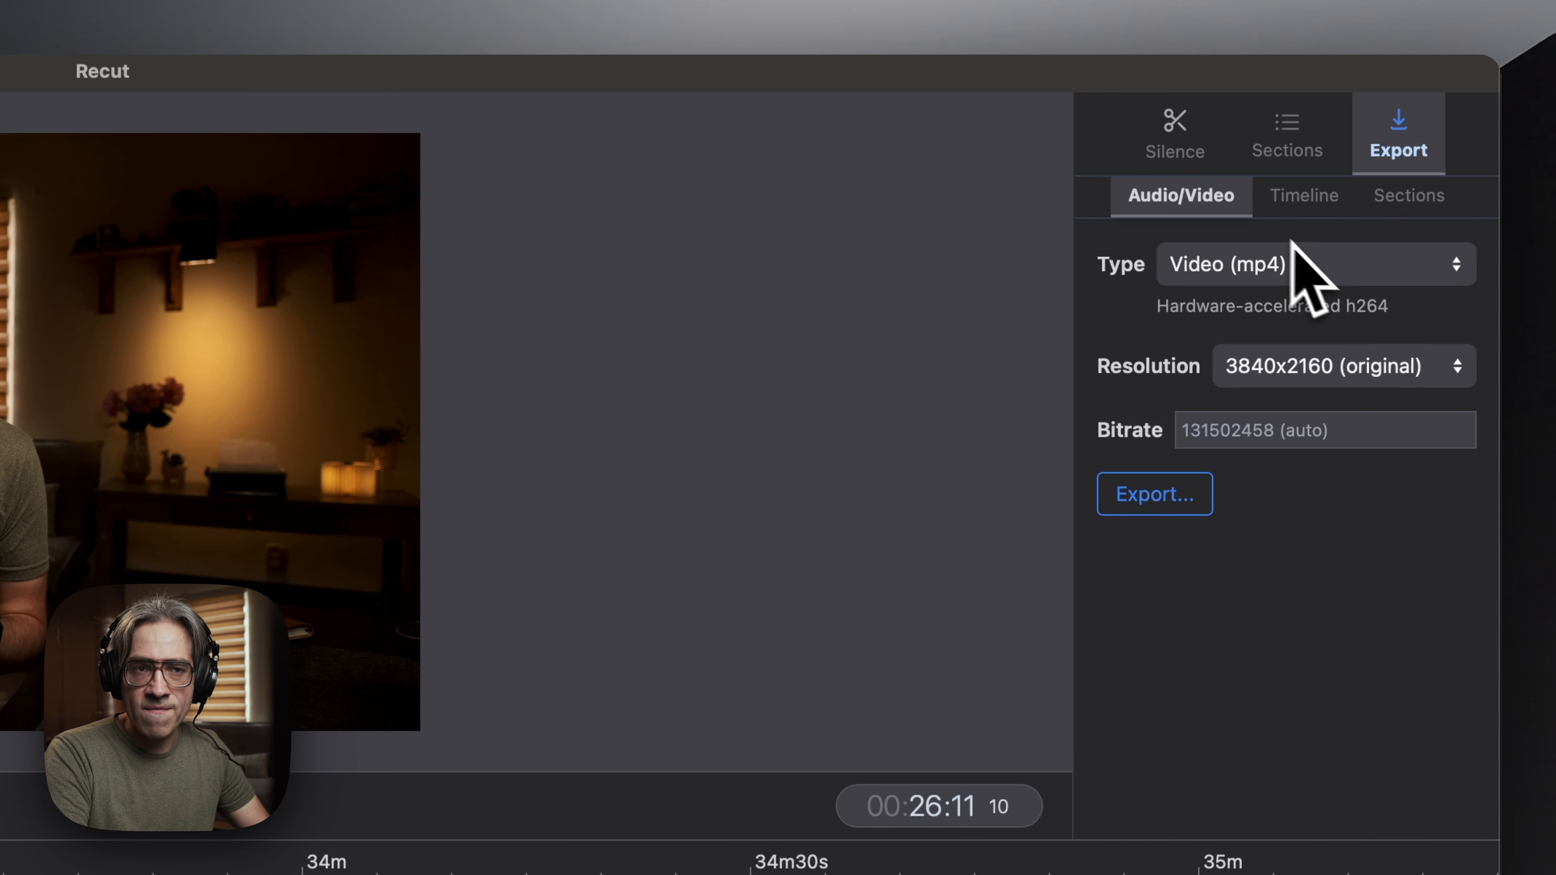
click(1405, 269)
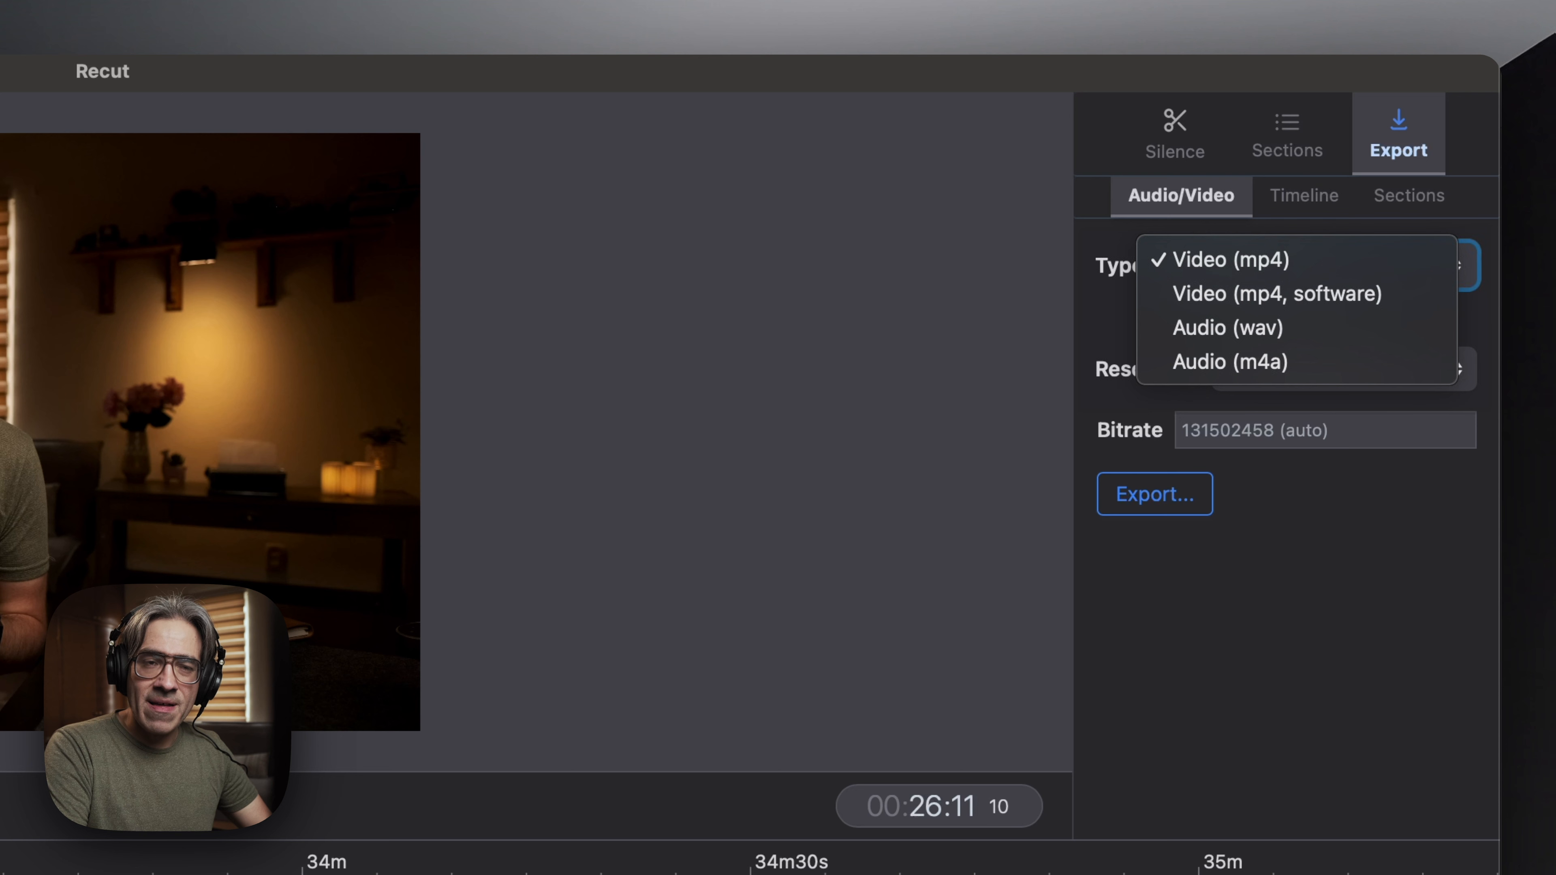
click(1198, 261)
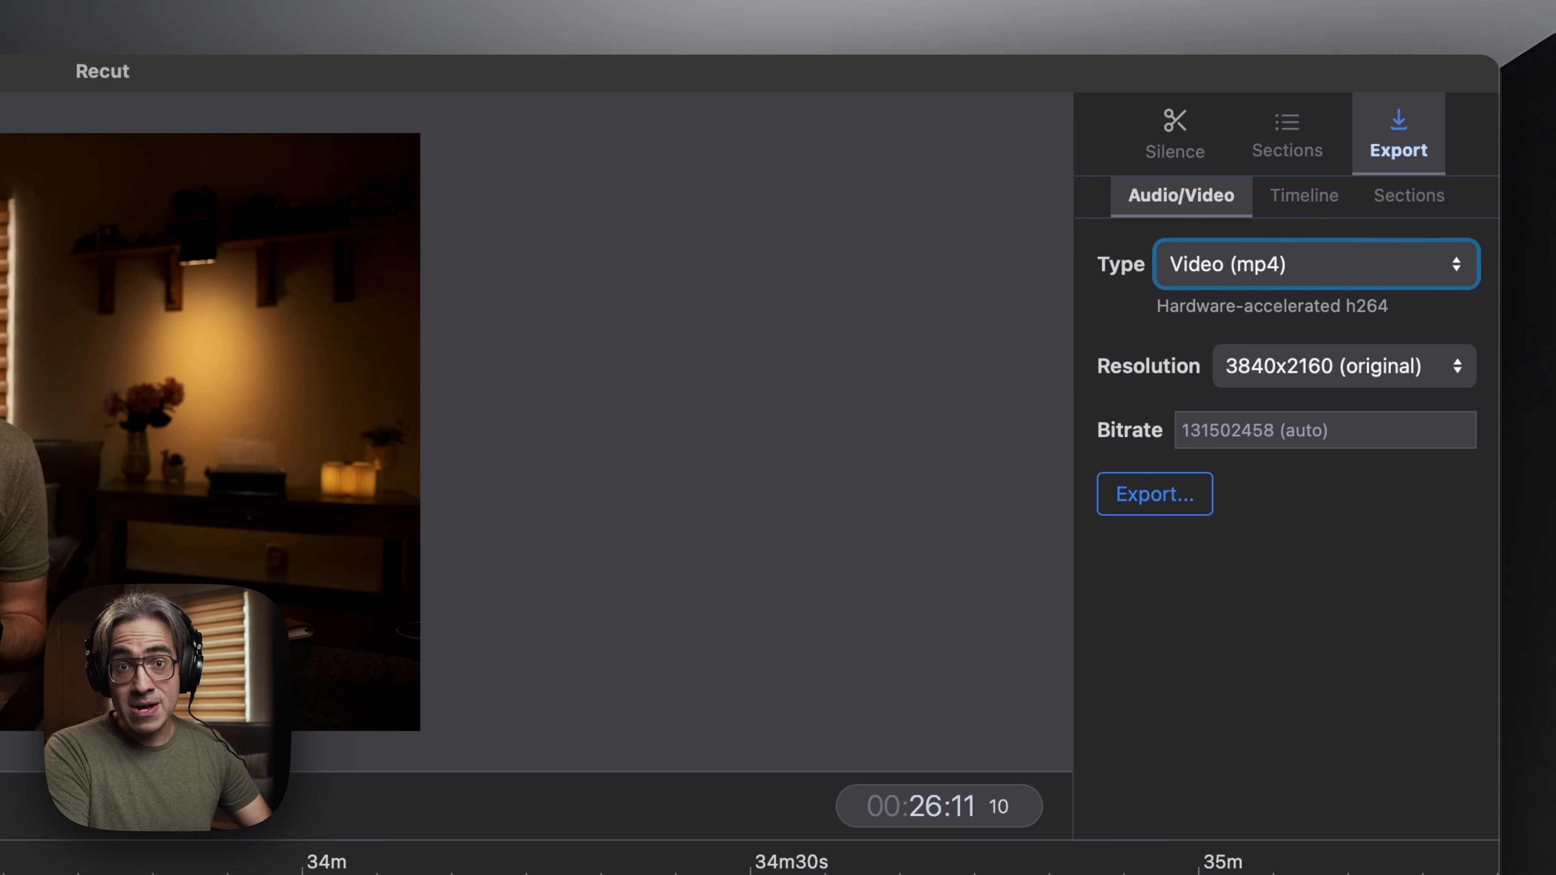
Step: Configure the timeline export for Final Cut Pro (.fcpxml) with the Multicam option enabled
click(1309, 199)
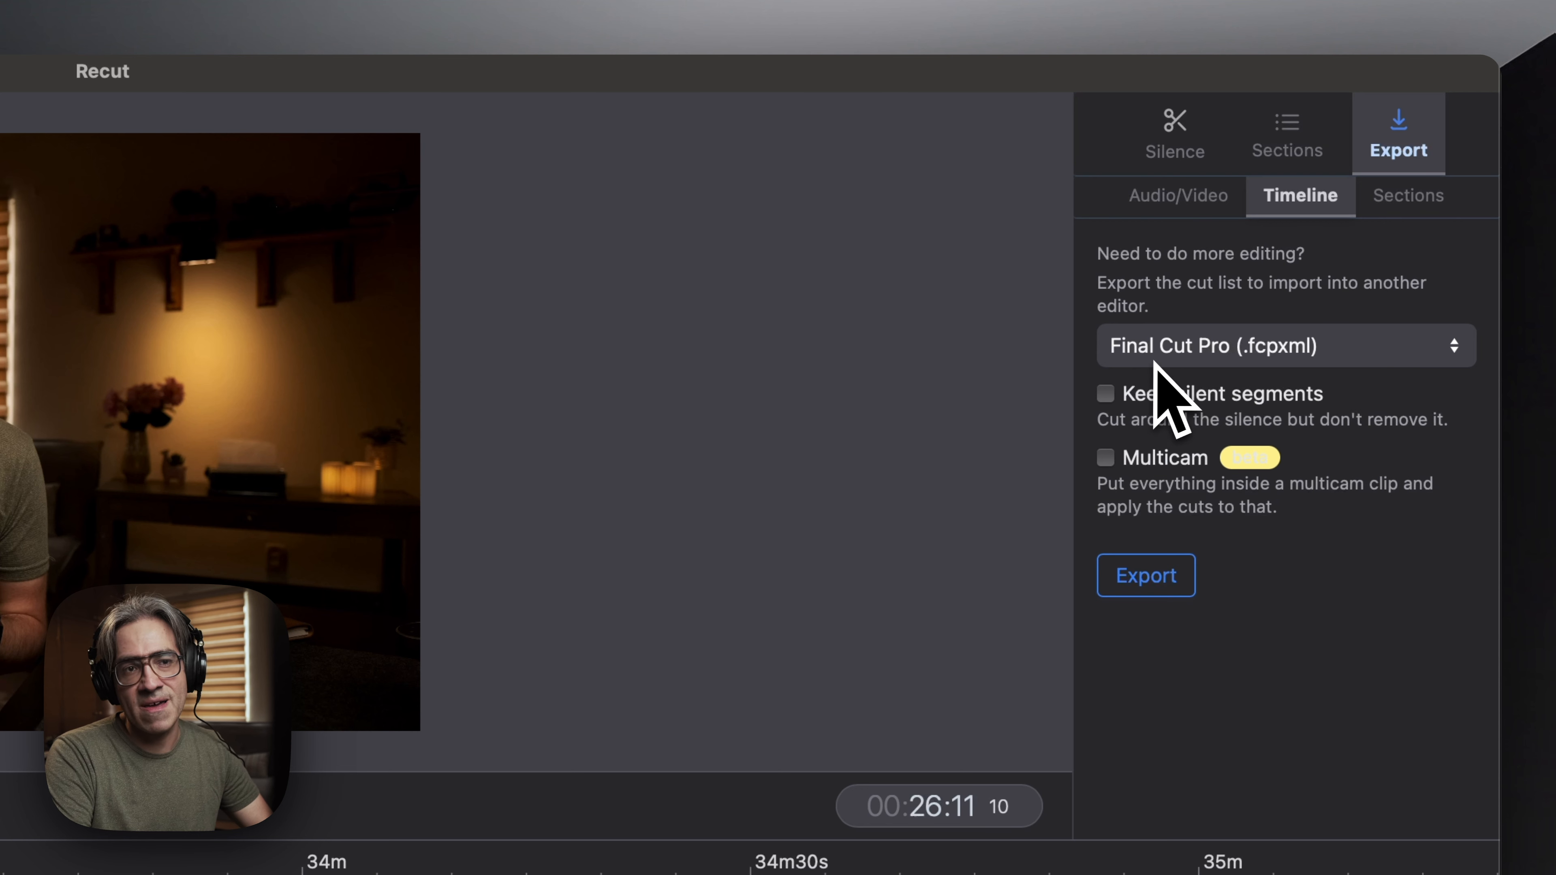
click(1375, 354)
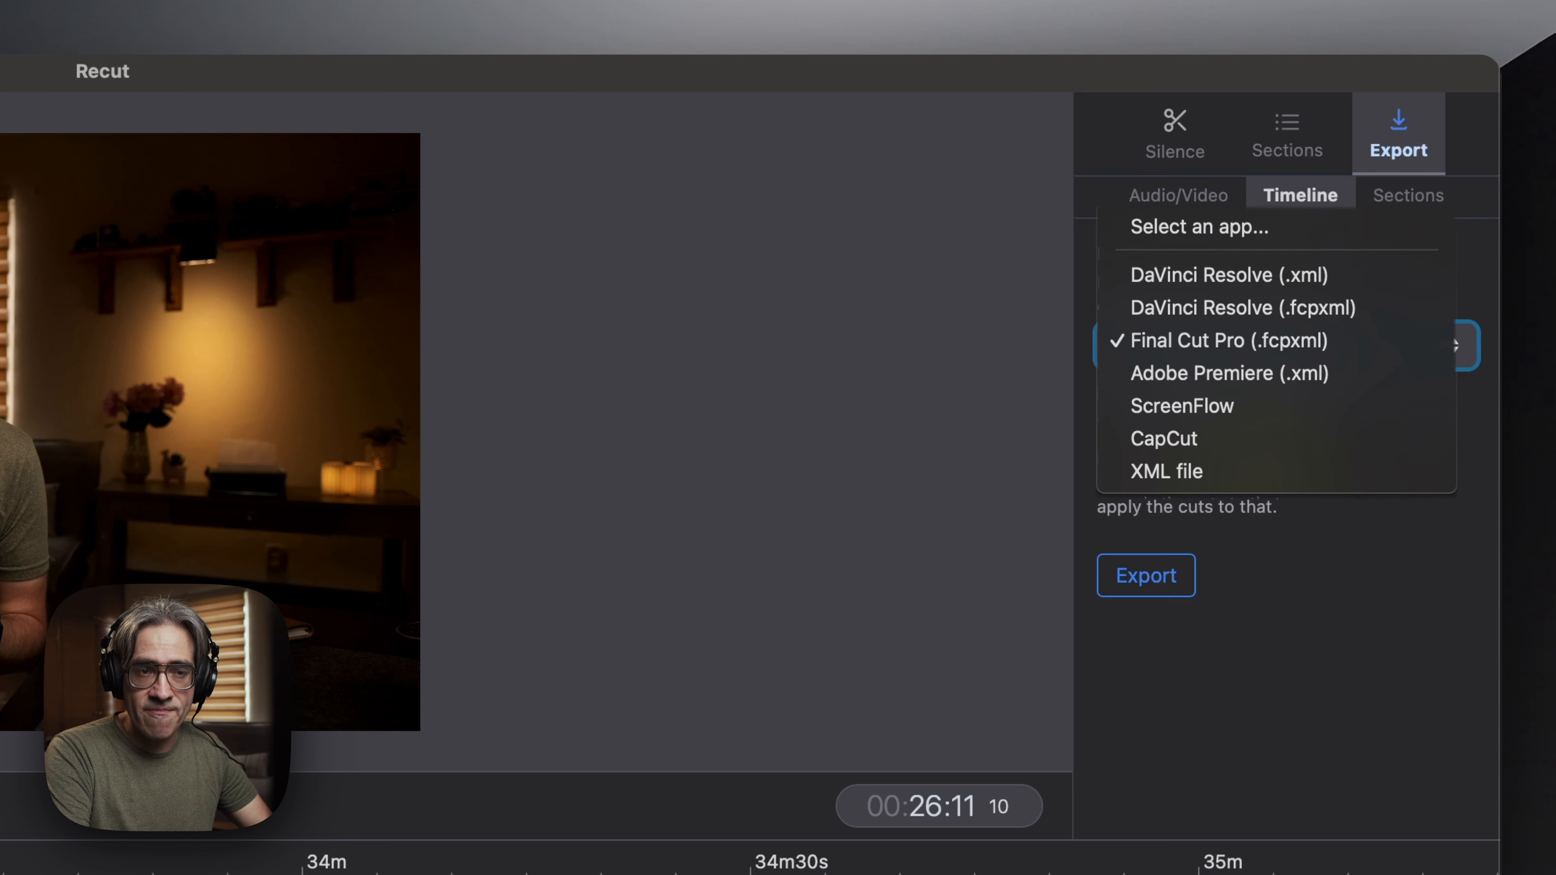
click(1329, 497)
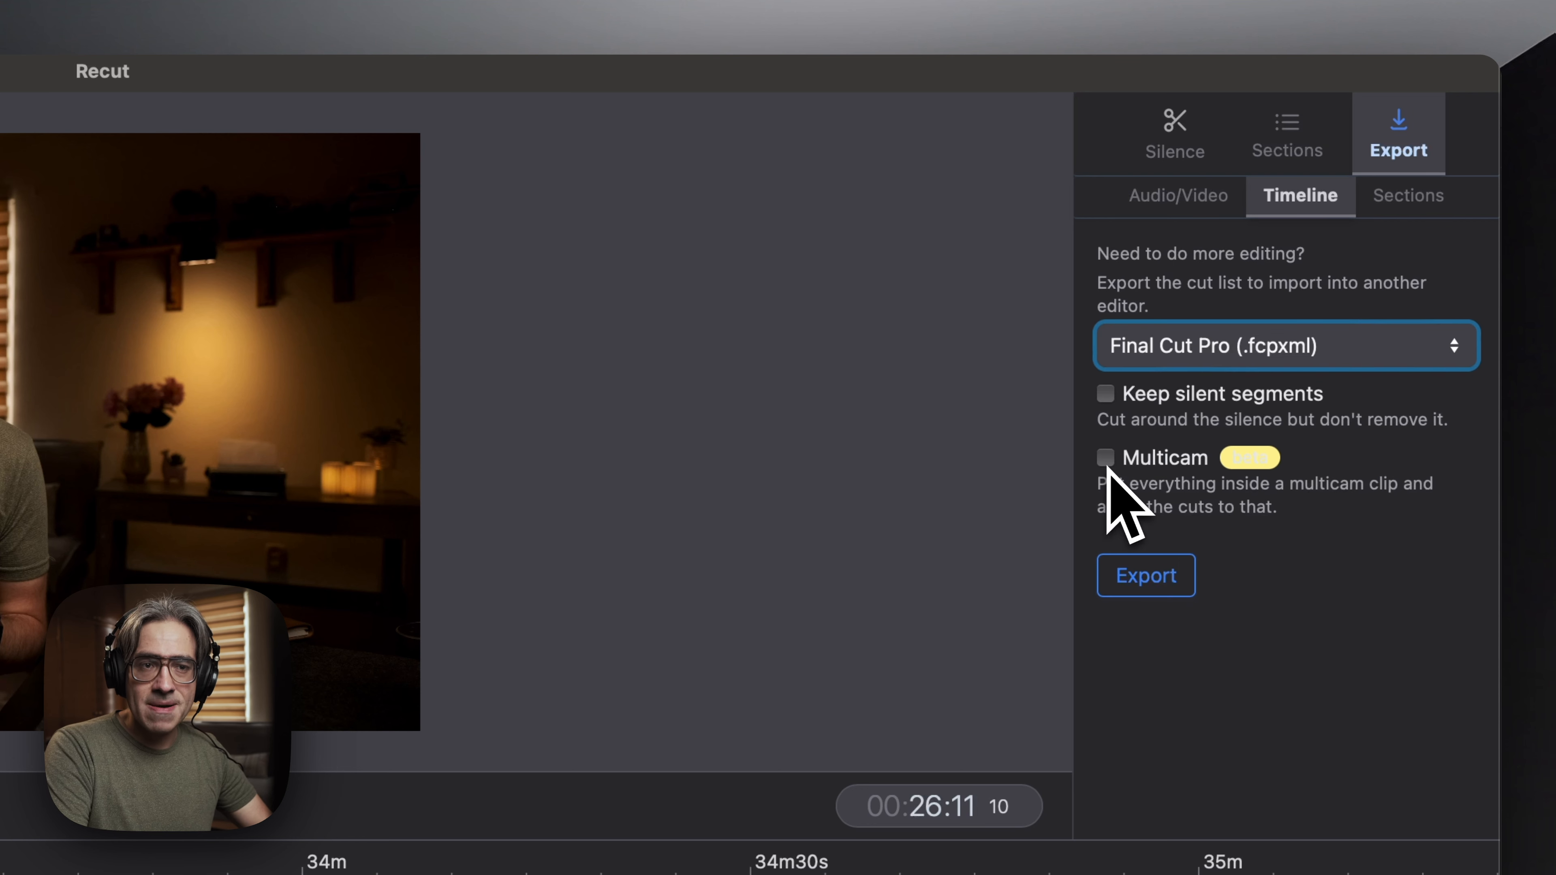
click(1106, 458)
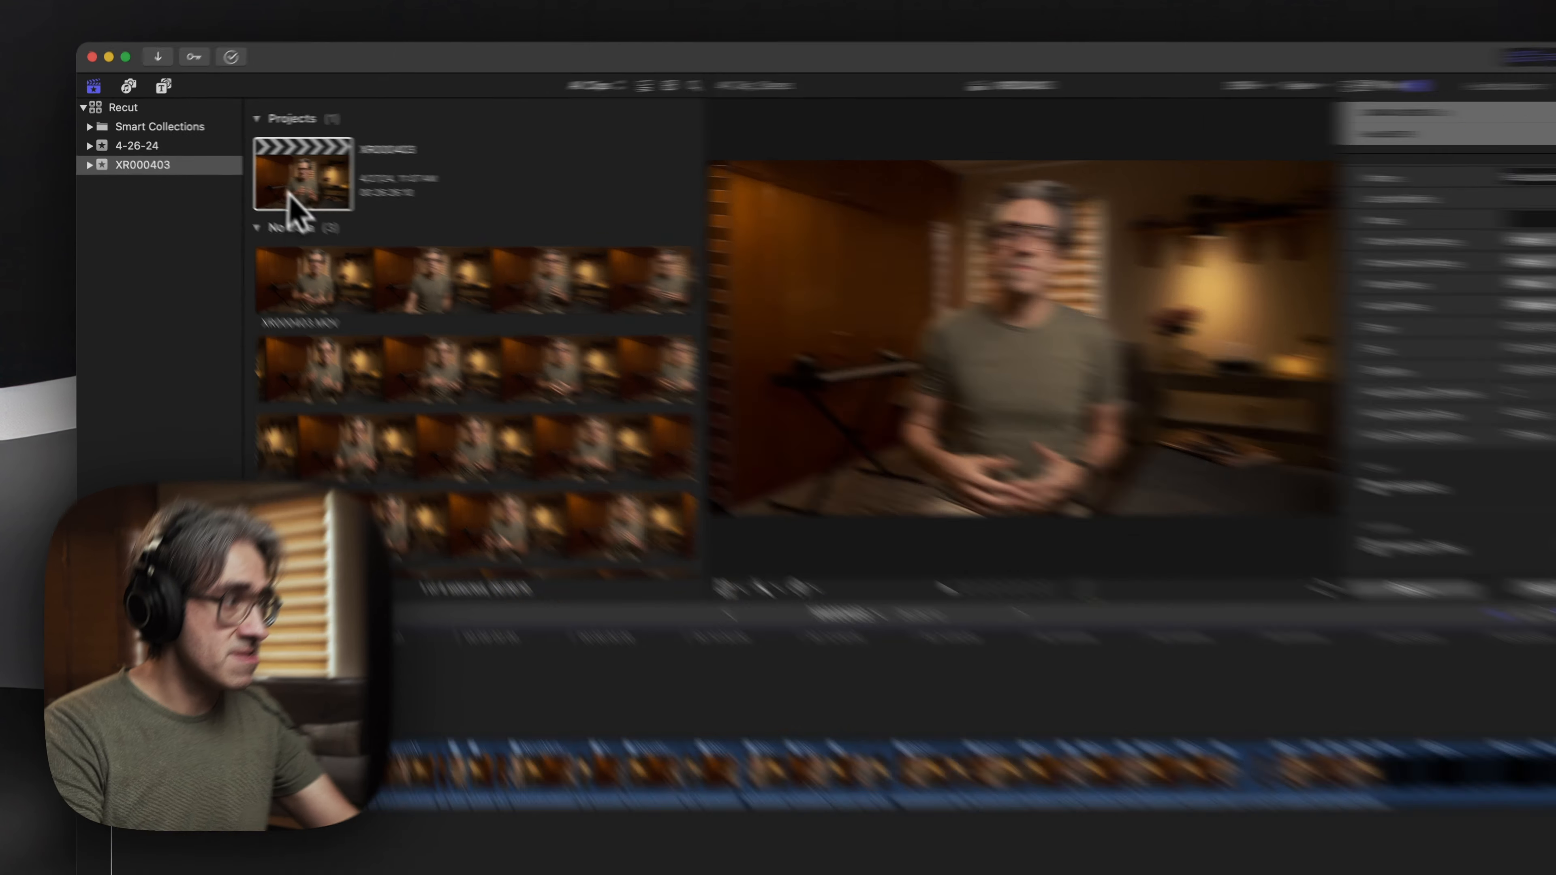
Step: In Final Cut Pro, open the XR000403 project and examine the multicam clips from about 22 minutes to the end
click(275, 168)
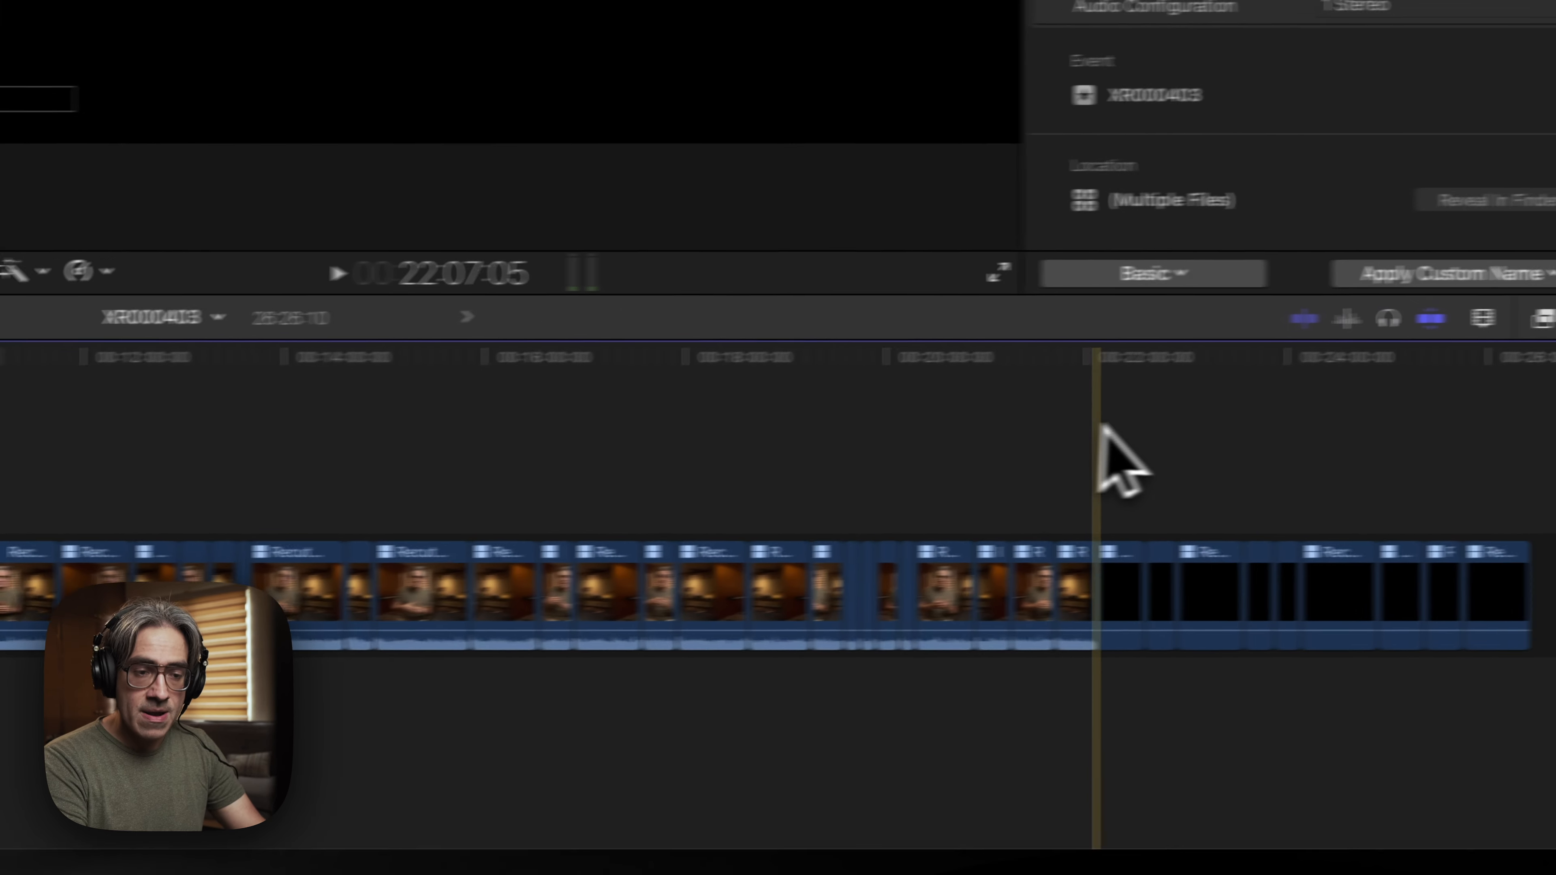
key(super+equal)
key(super+equal)
scroll(1074, 428, right, 15)
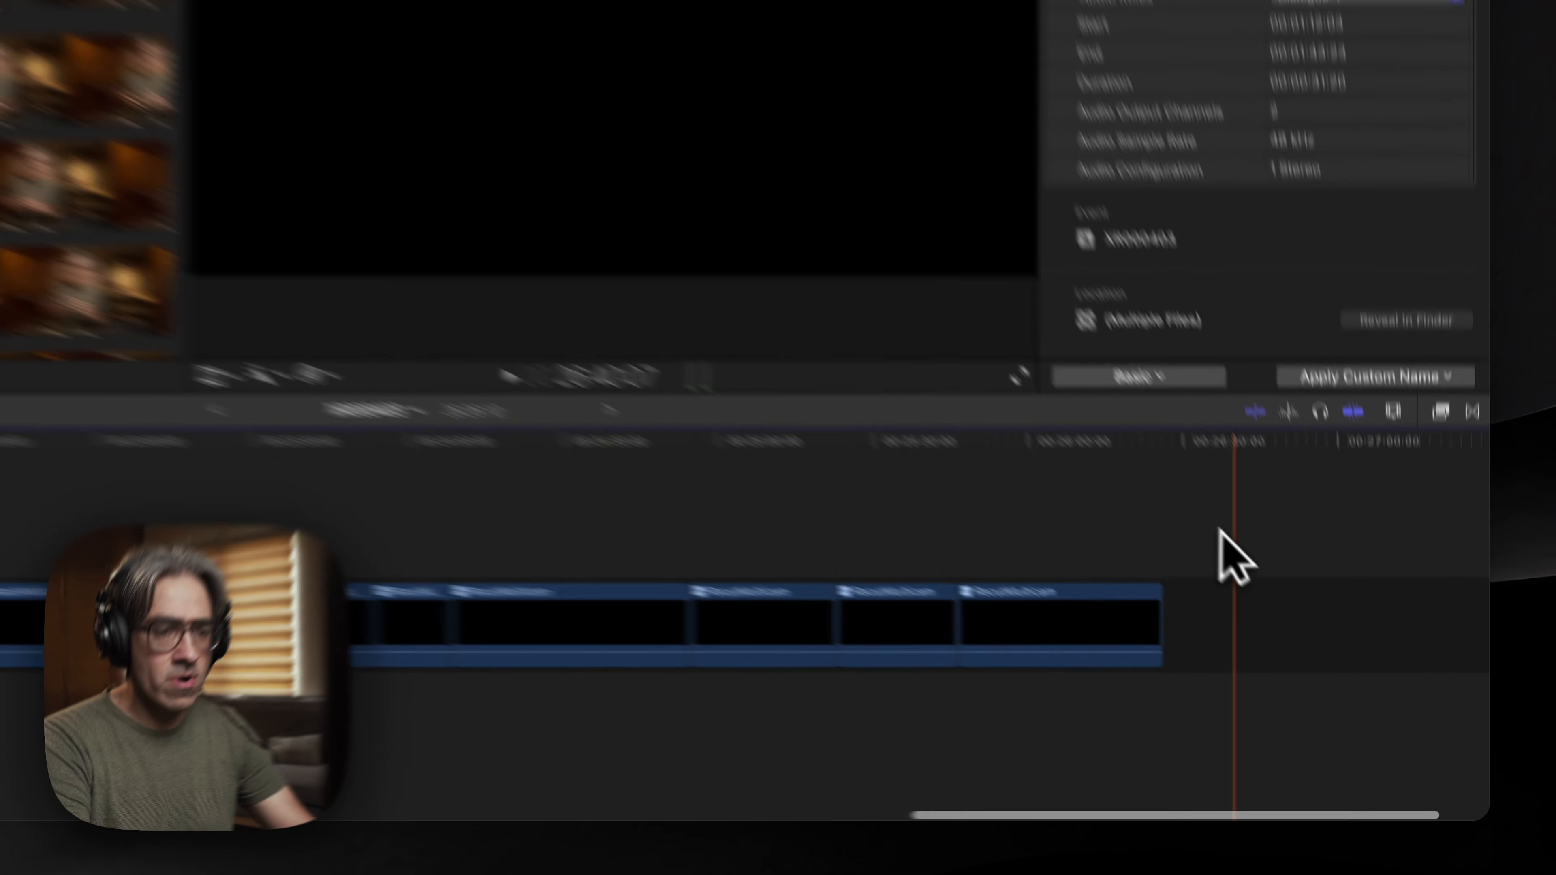
Step: Set both the Active Video Angle and the Active Audio Angle of all the black multicam clips at the timeline's end to Angle 2
drag(1310, 639, 468, 698)
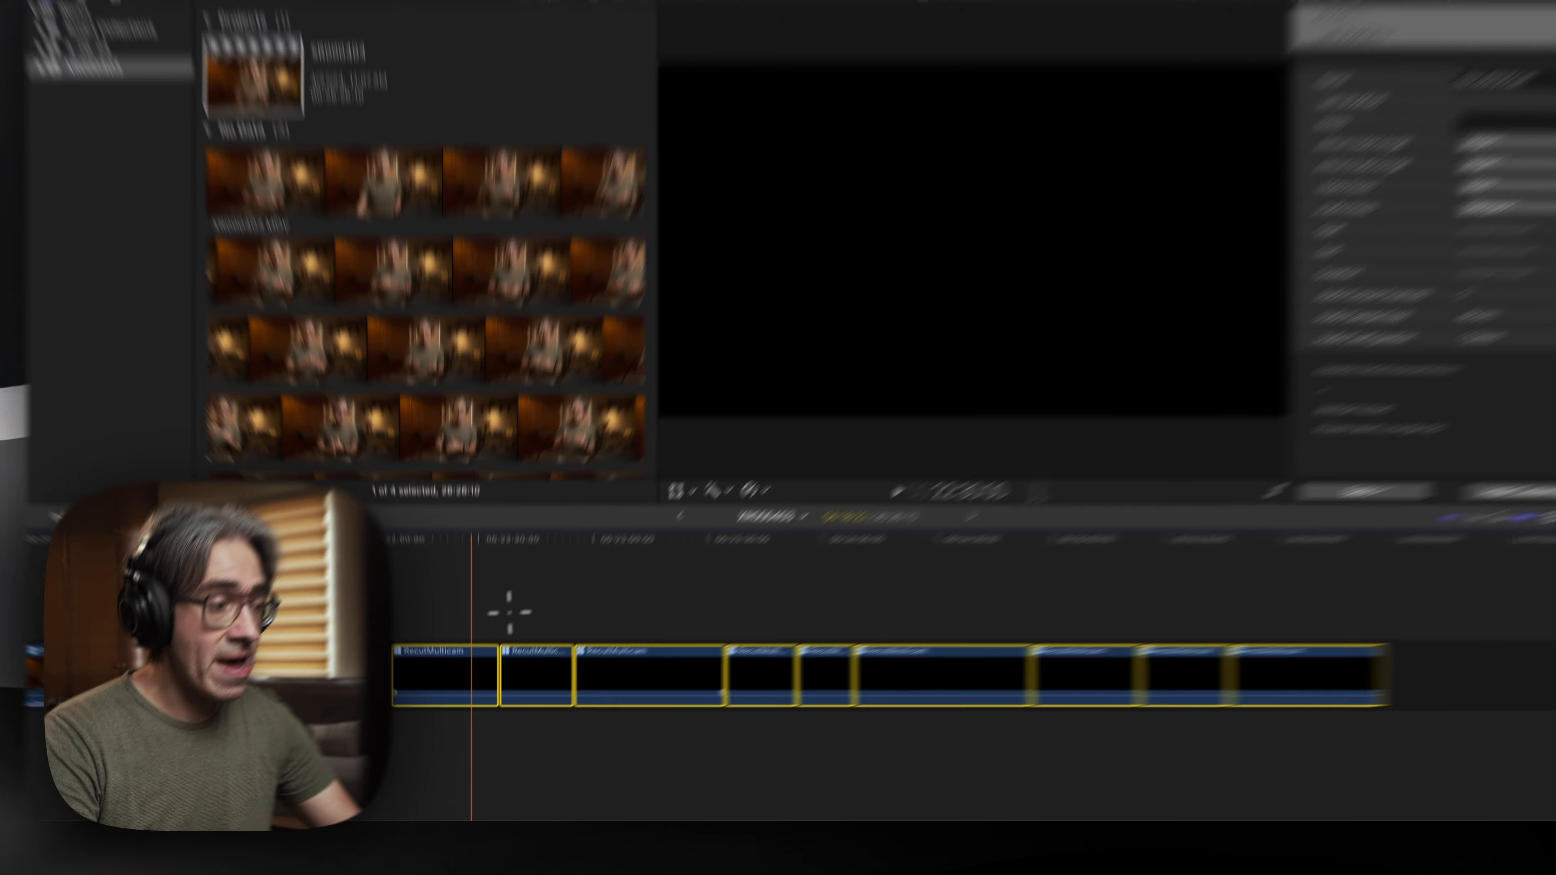
drag(446, 645, 1041, 672)
drag(1202, 538, 1212, 640)
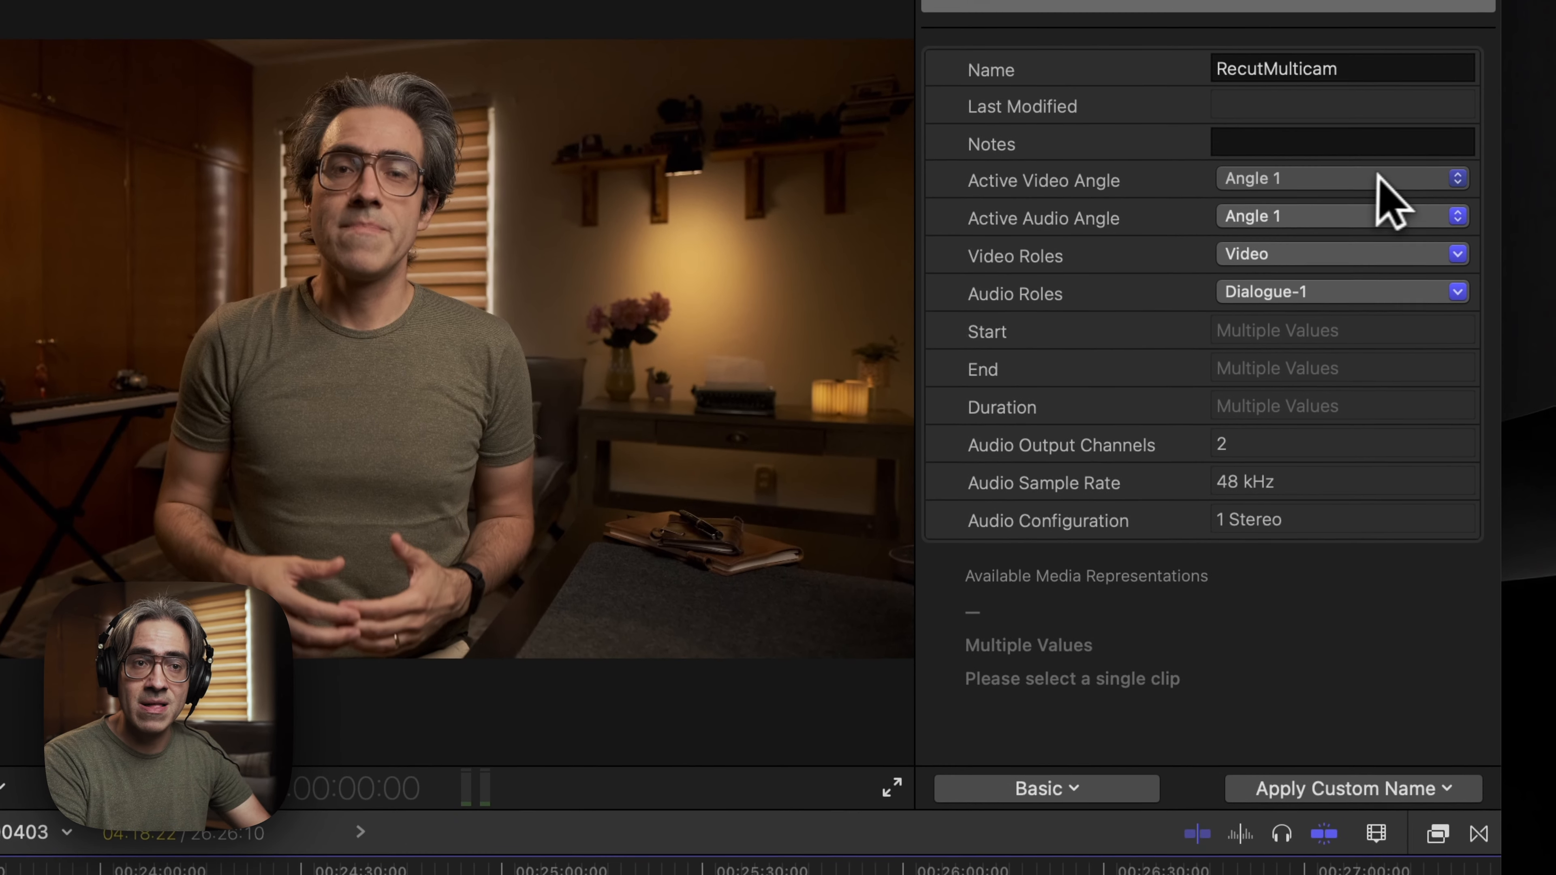
click(1366, 179)
click(1367, 211)
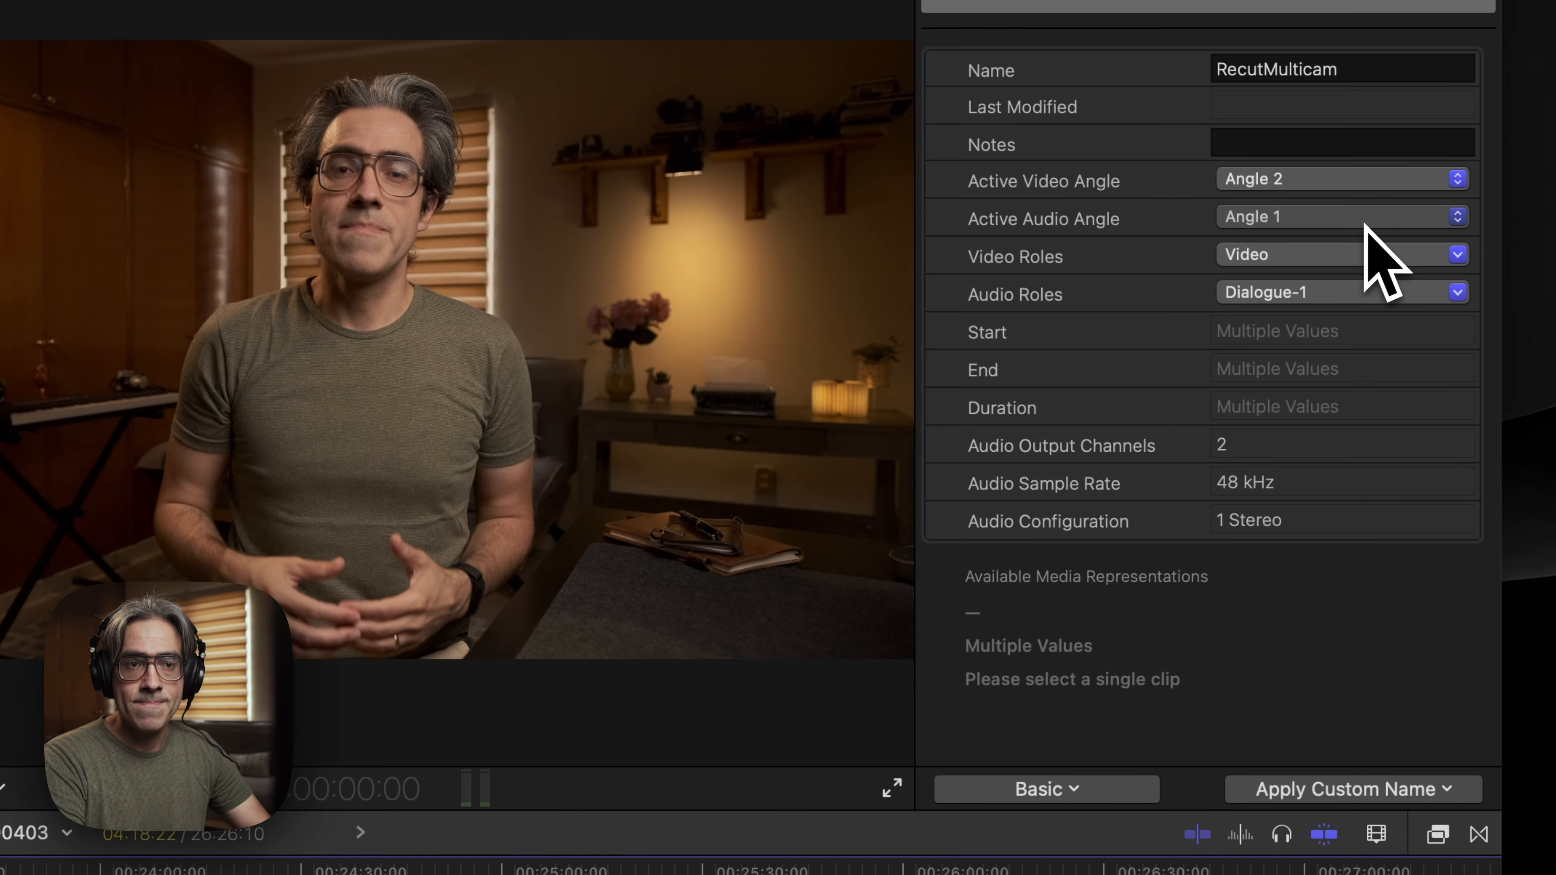
click(1367, 218)
click(1335, 247)
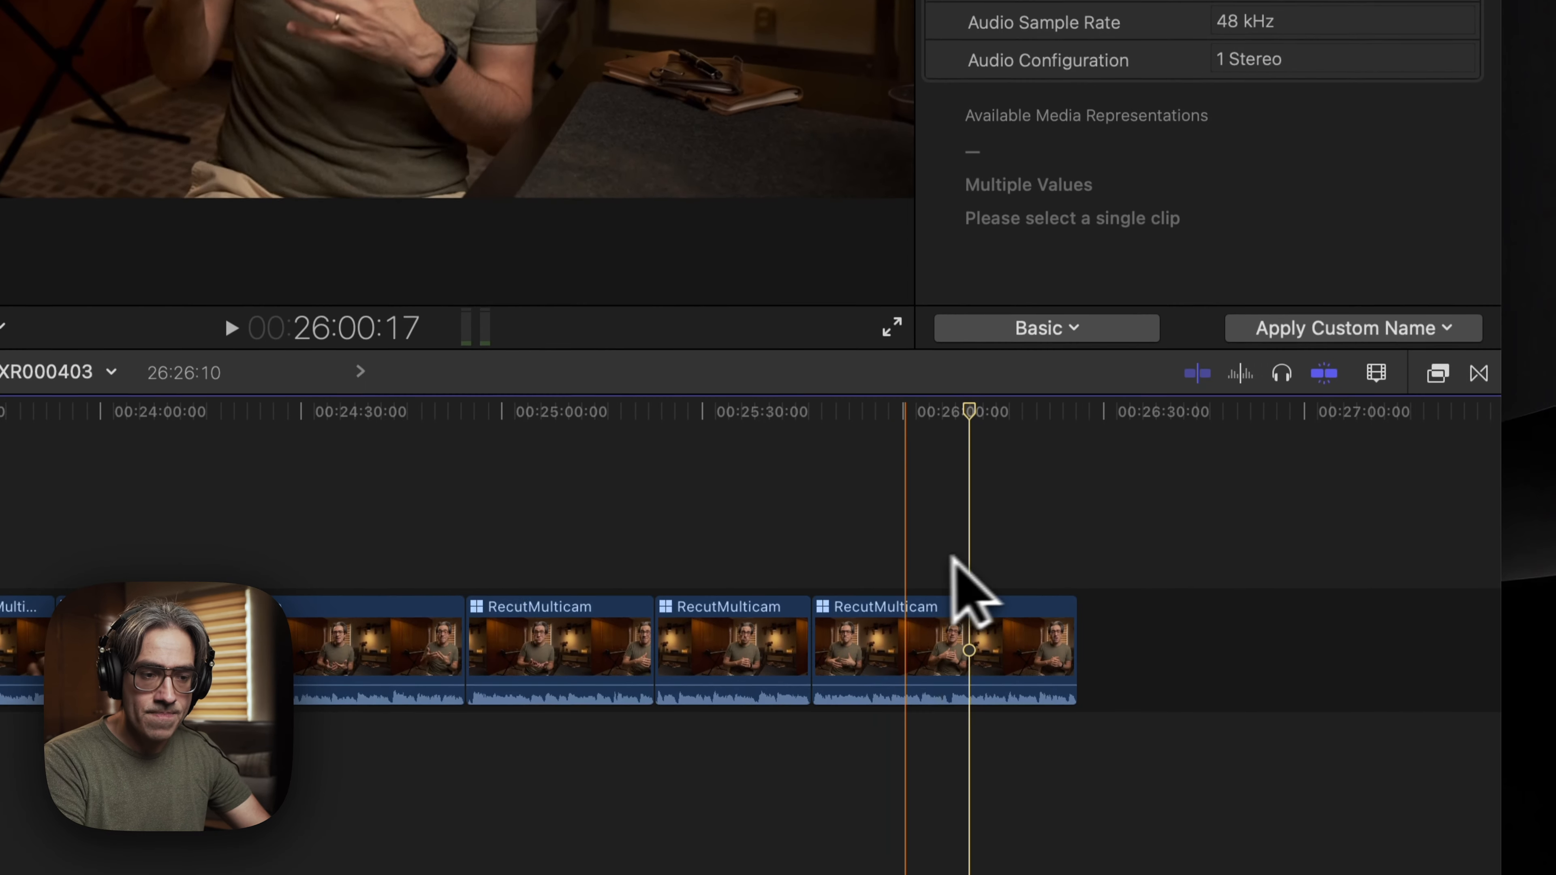
click(970, 599)
key(super+minus)
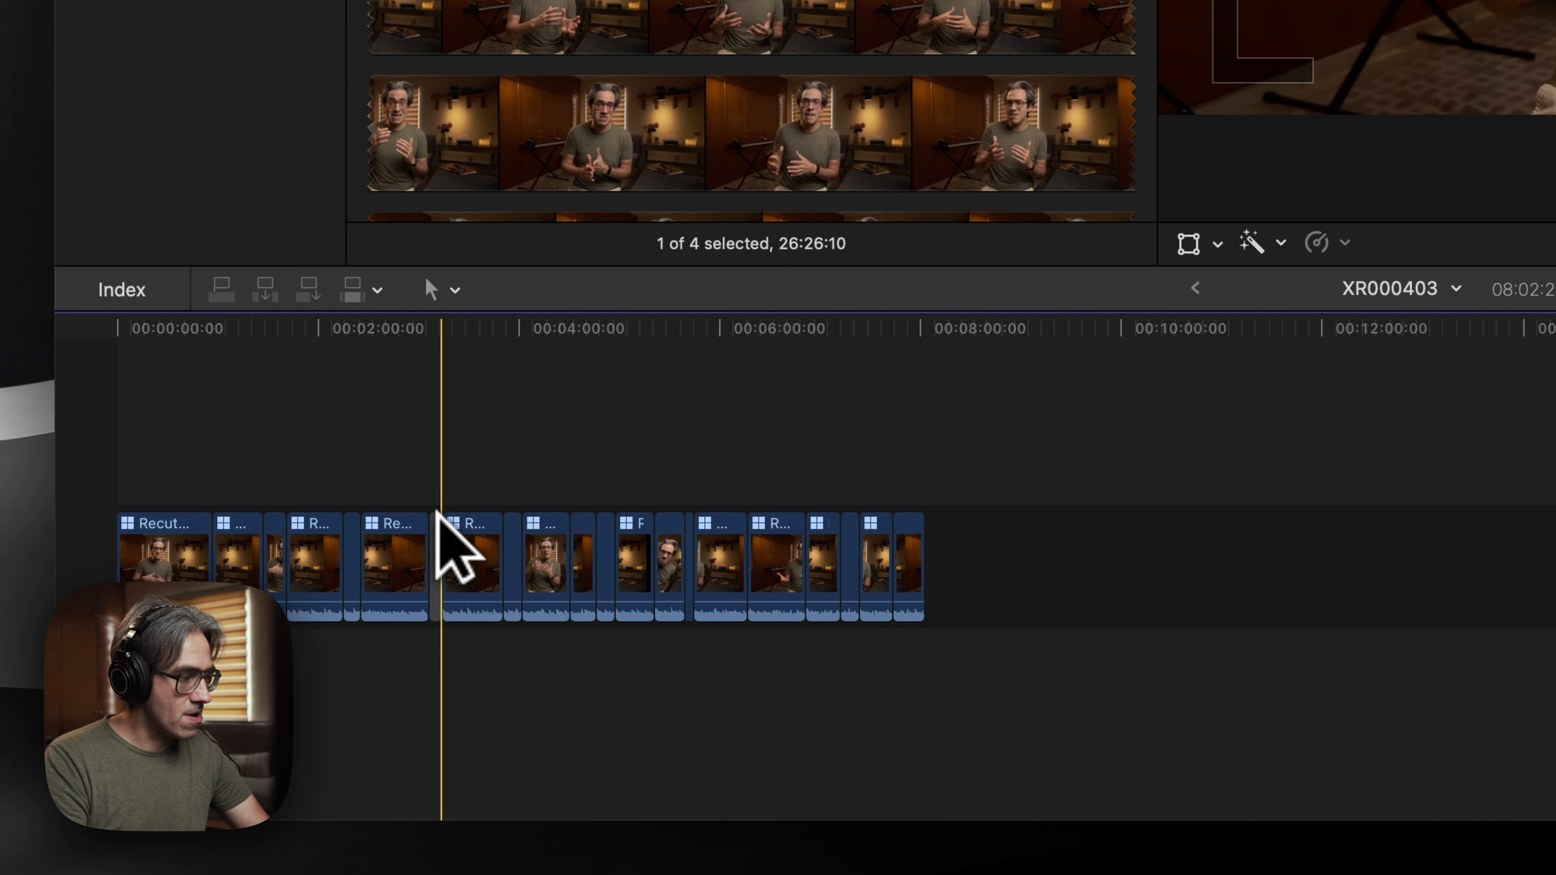
Step: Lengthen the gap between the multicam clips near the three-minute mark to about 3 min 57 s
key(super+equal)
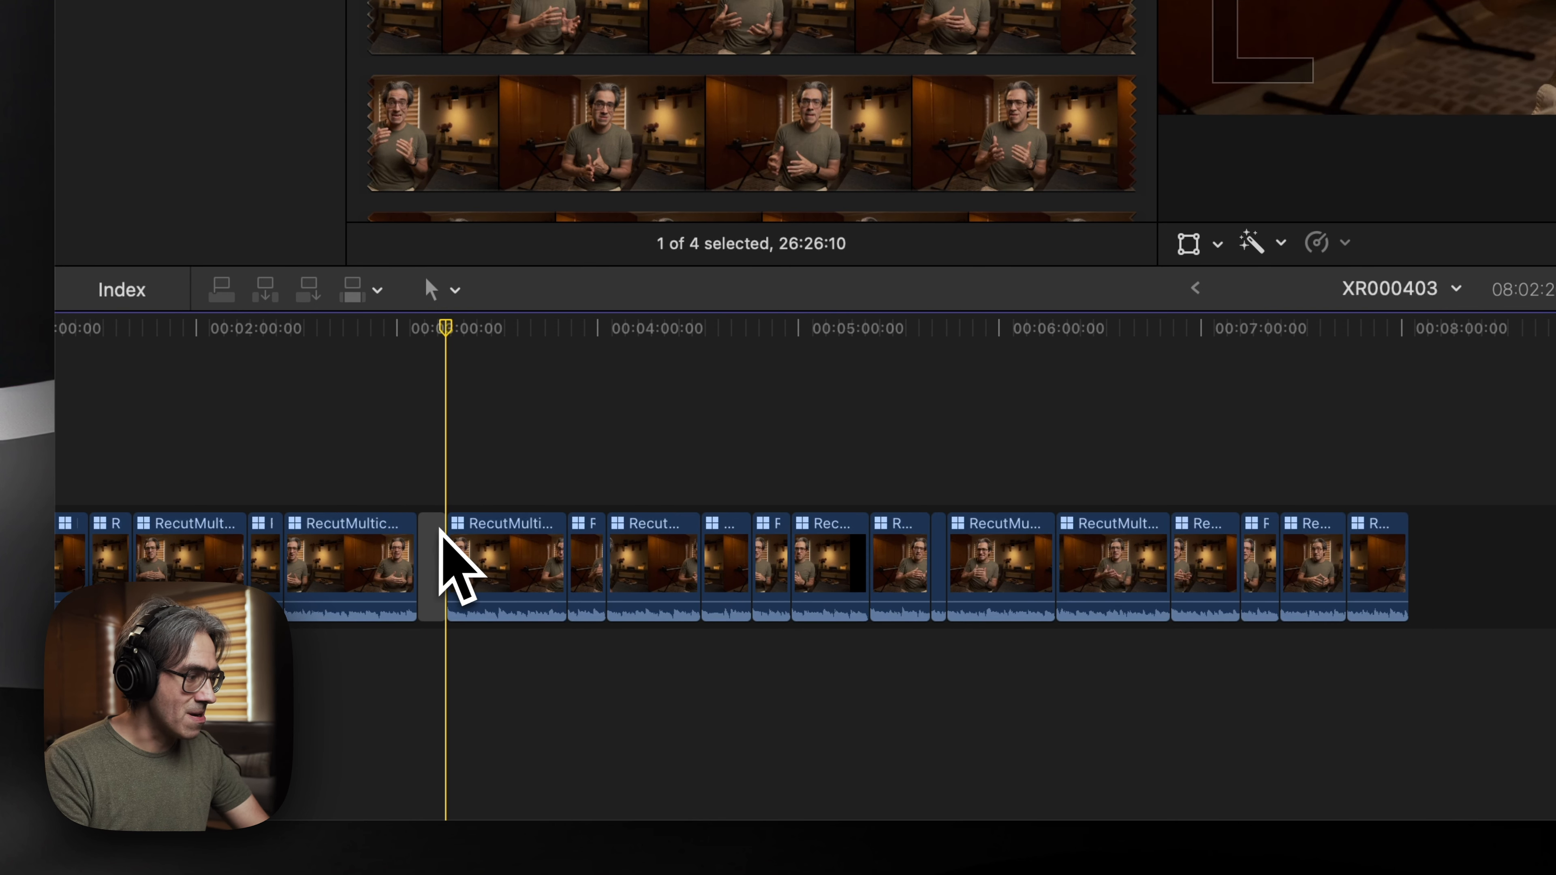
drag(444, 527, 1182, 533)
scroll(680, 496, left, 5)
click(1080, 454)
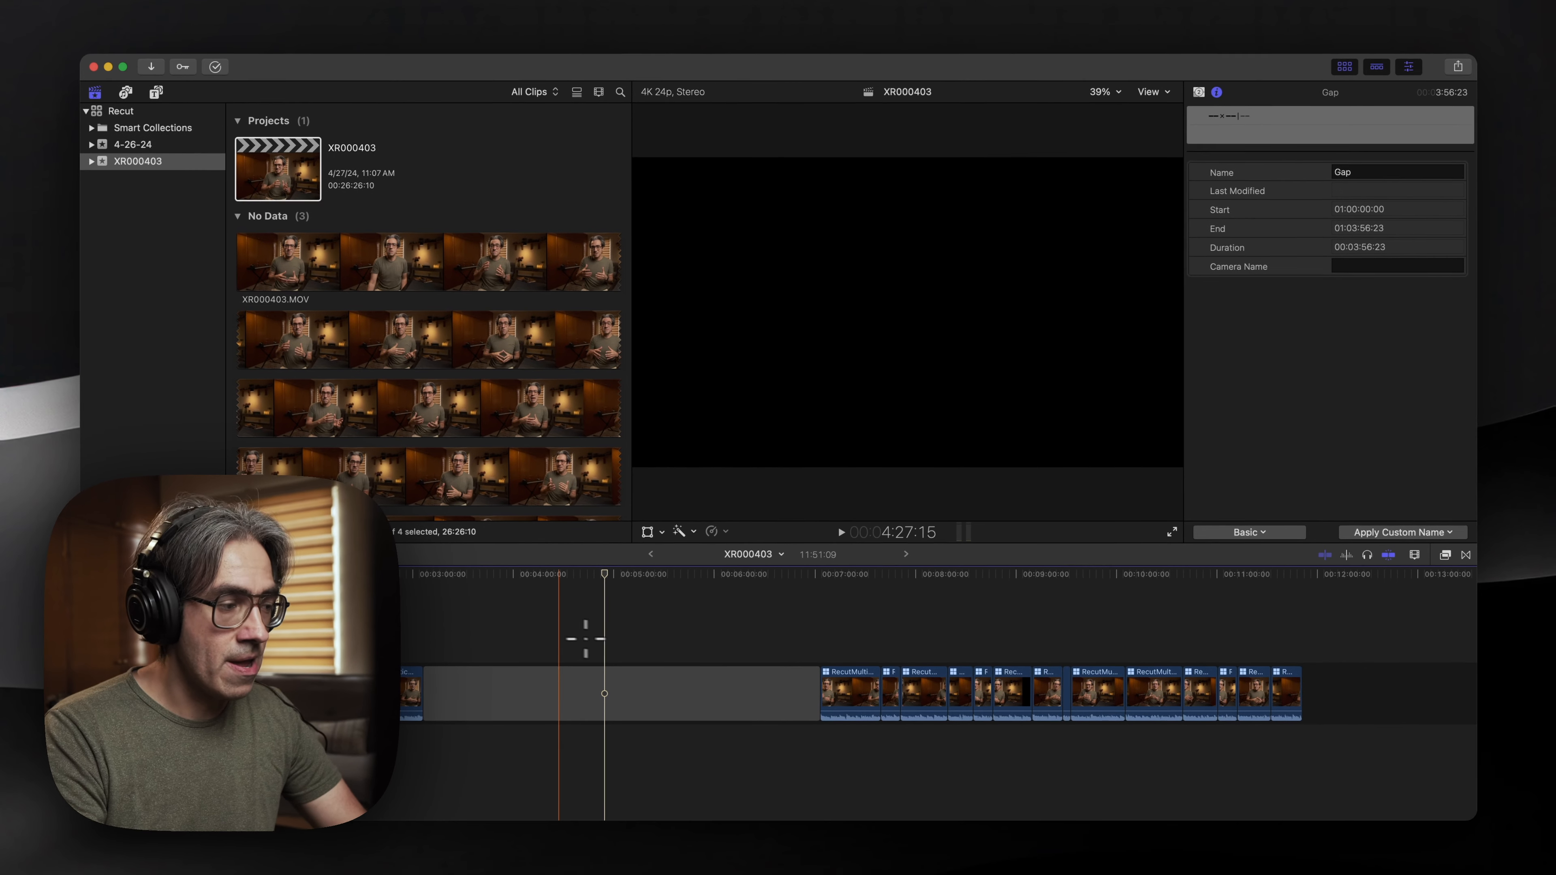
click(654, 649)
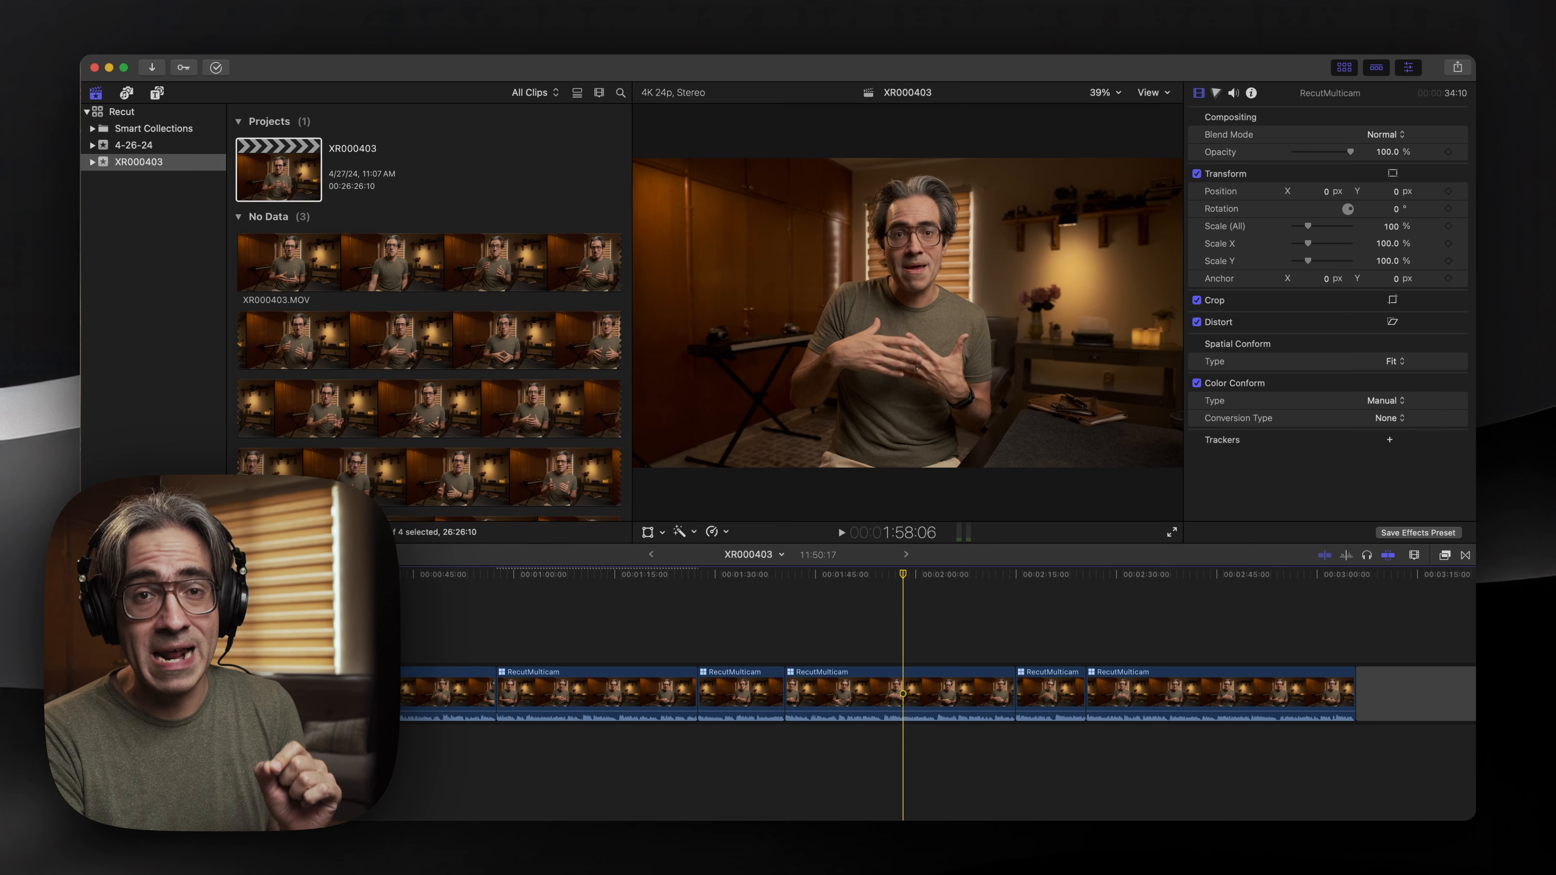
Step: Open the multicam clip at about 1:53 in the angle editor and select XR000403.MOV in Angle 1
click(872, 649)
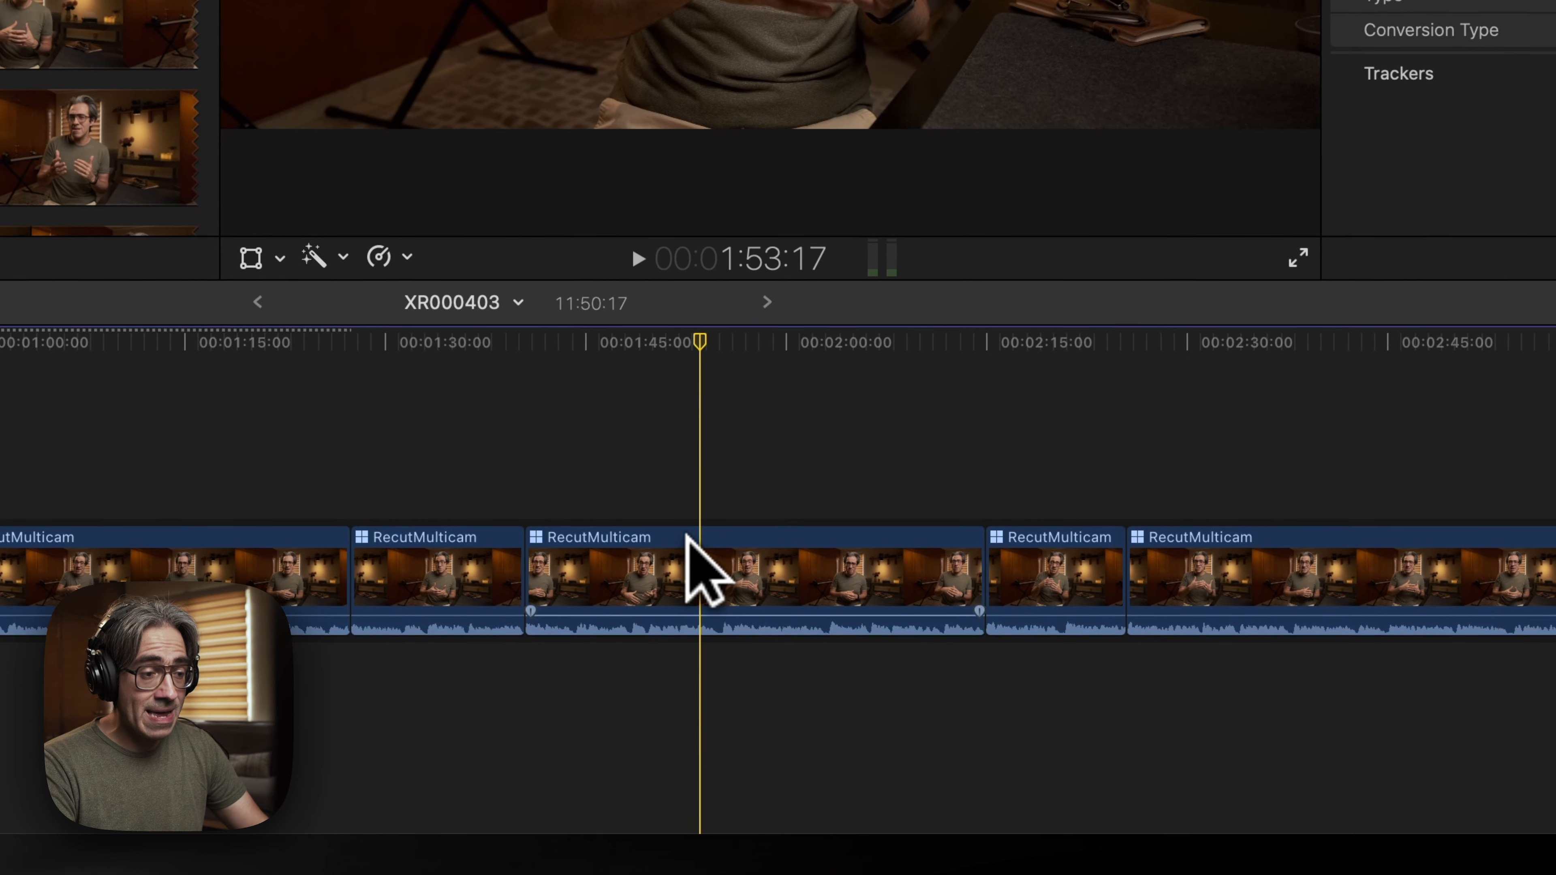
double_click(686, 539)
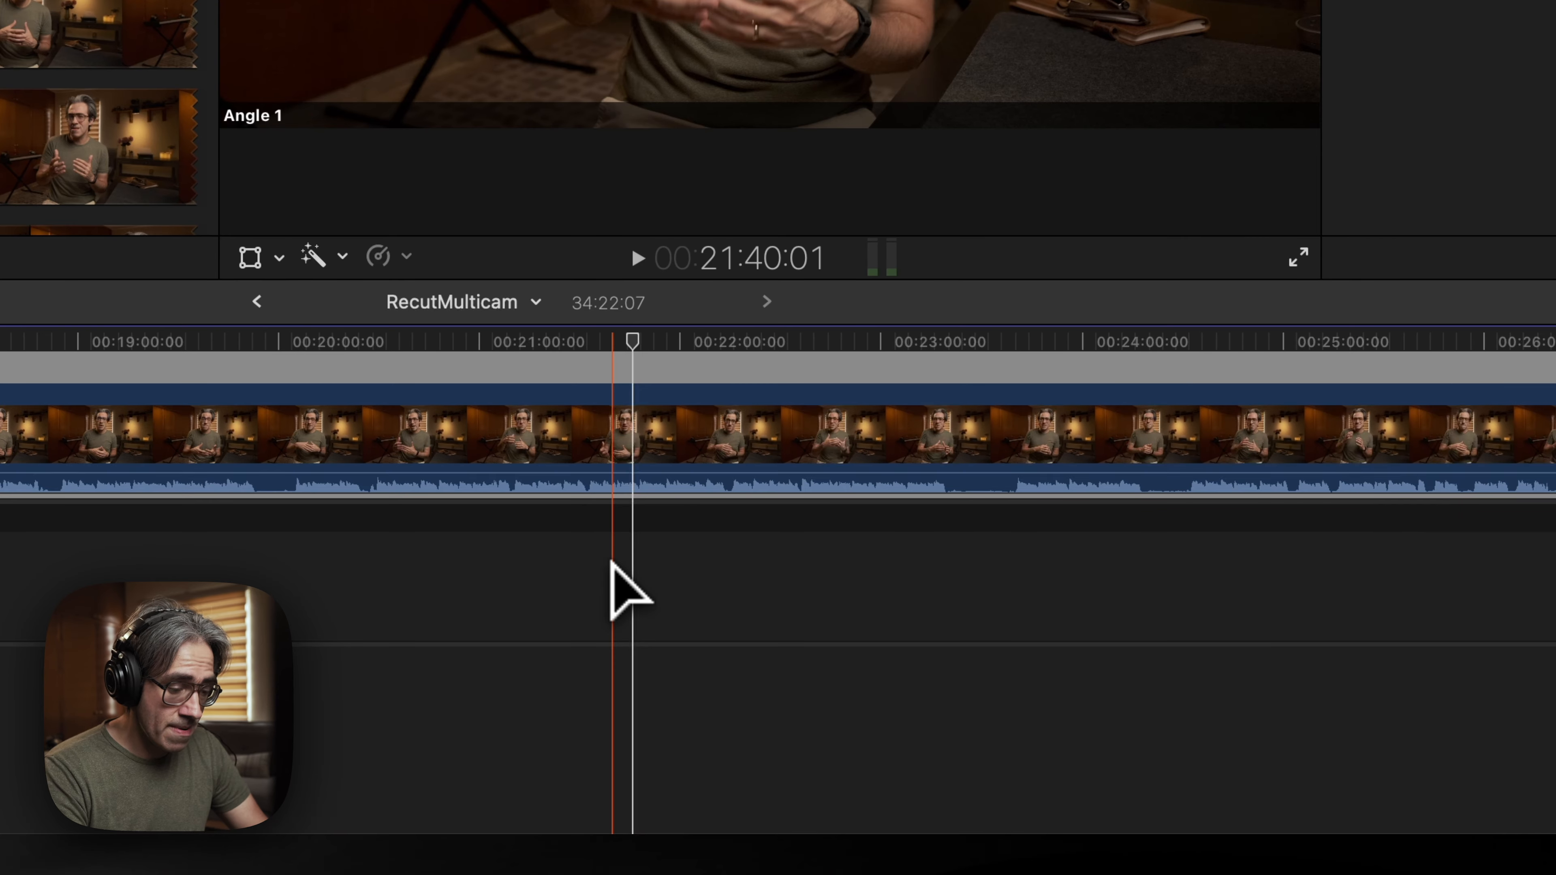
key(super+minus)
key(super+minus)
click(590, 452)
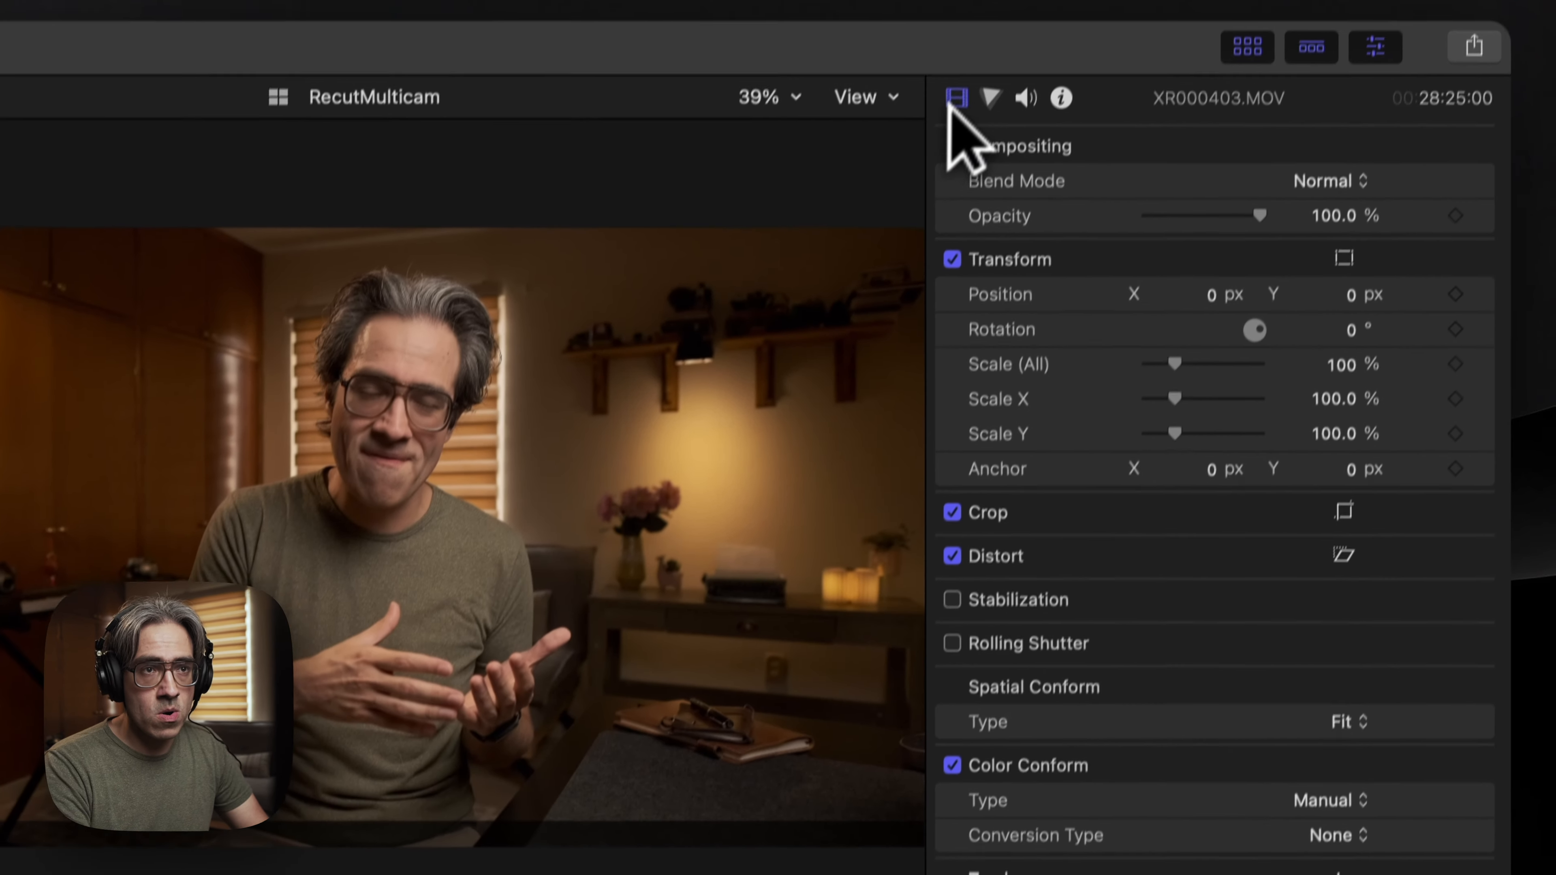
Step: Add a Color Wheels correction to XR000403.MOV and shift it to a lighter, washed-out pinkish look
click(991, 97)
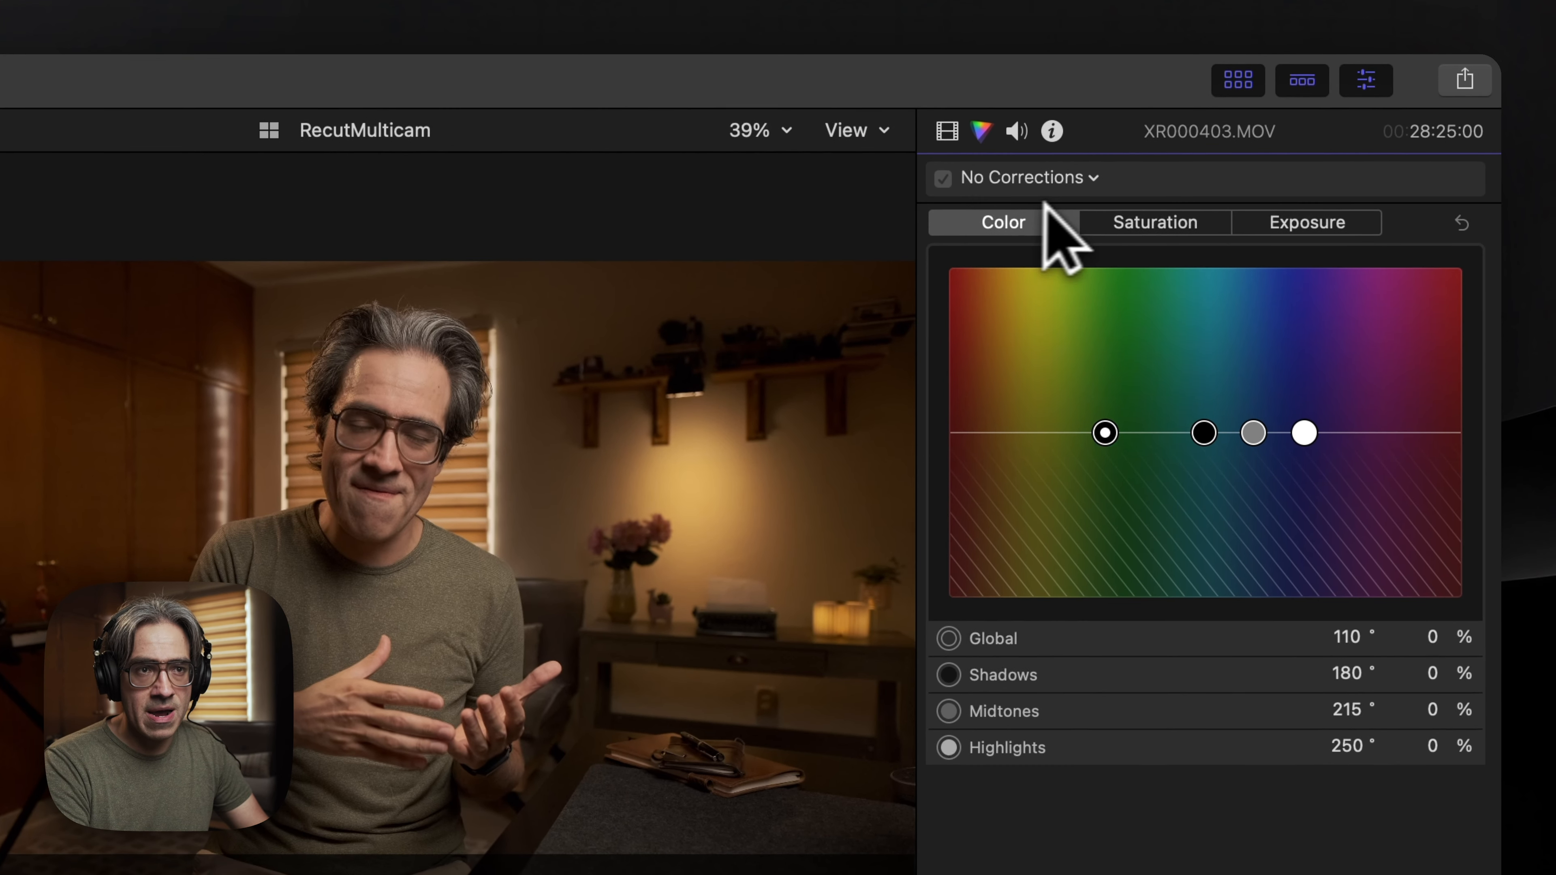
click(1029, 178)
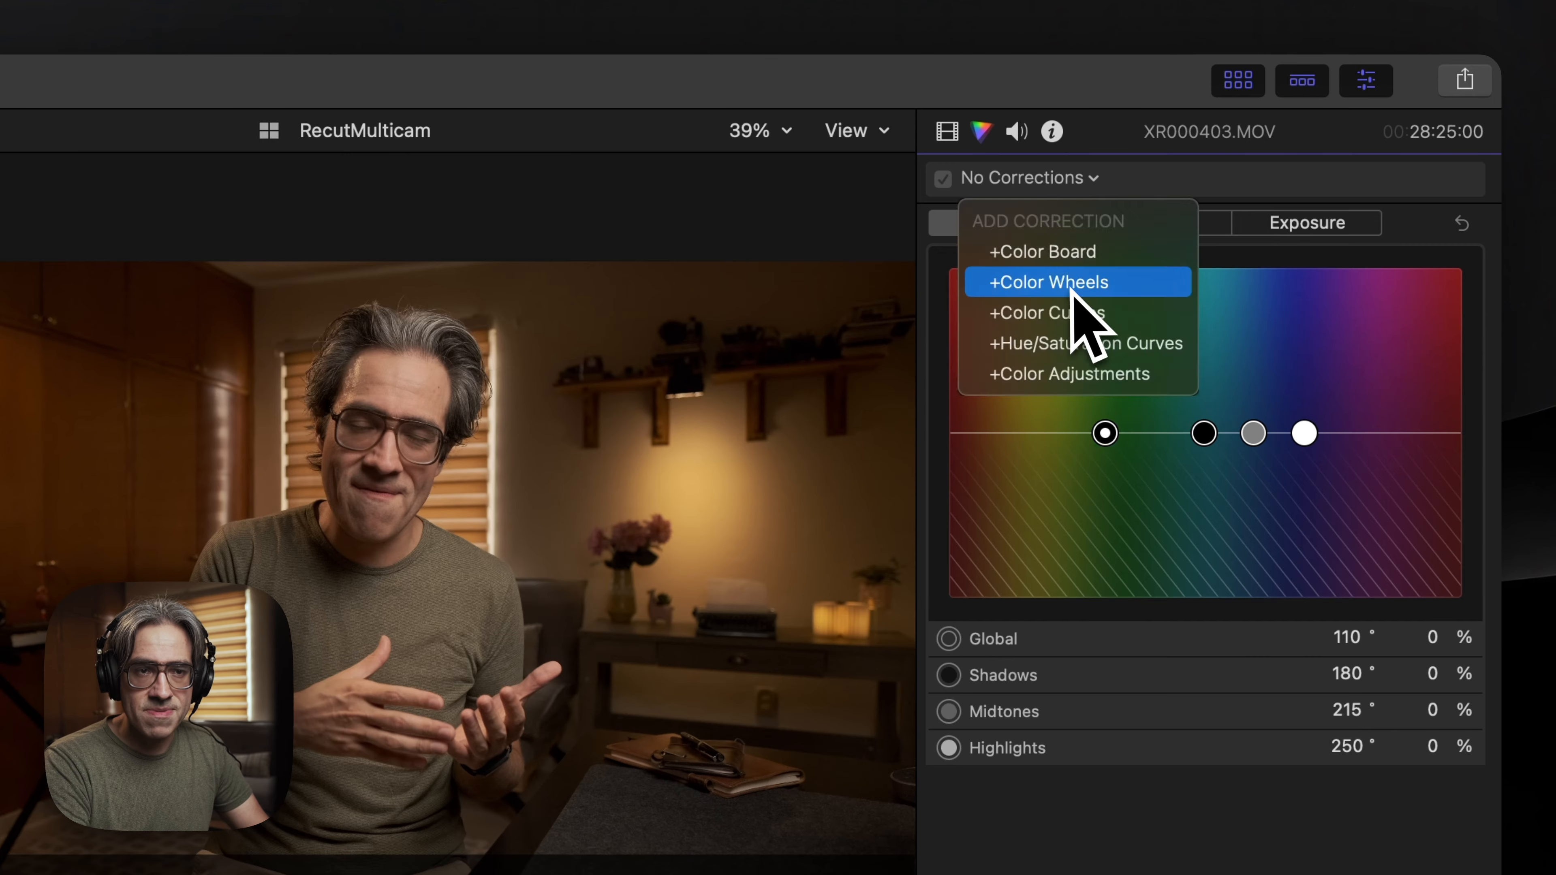
click(1074, 292)
drag(1287, 351, 1295, 313)
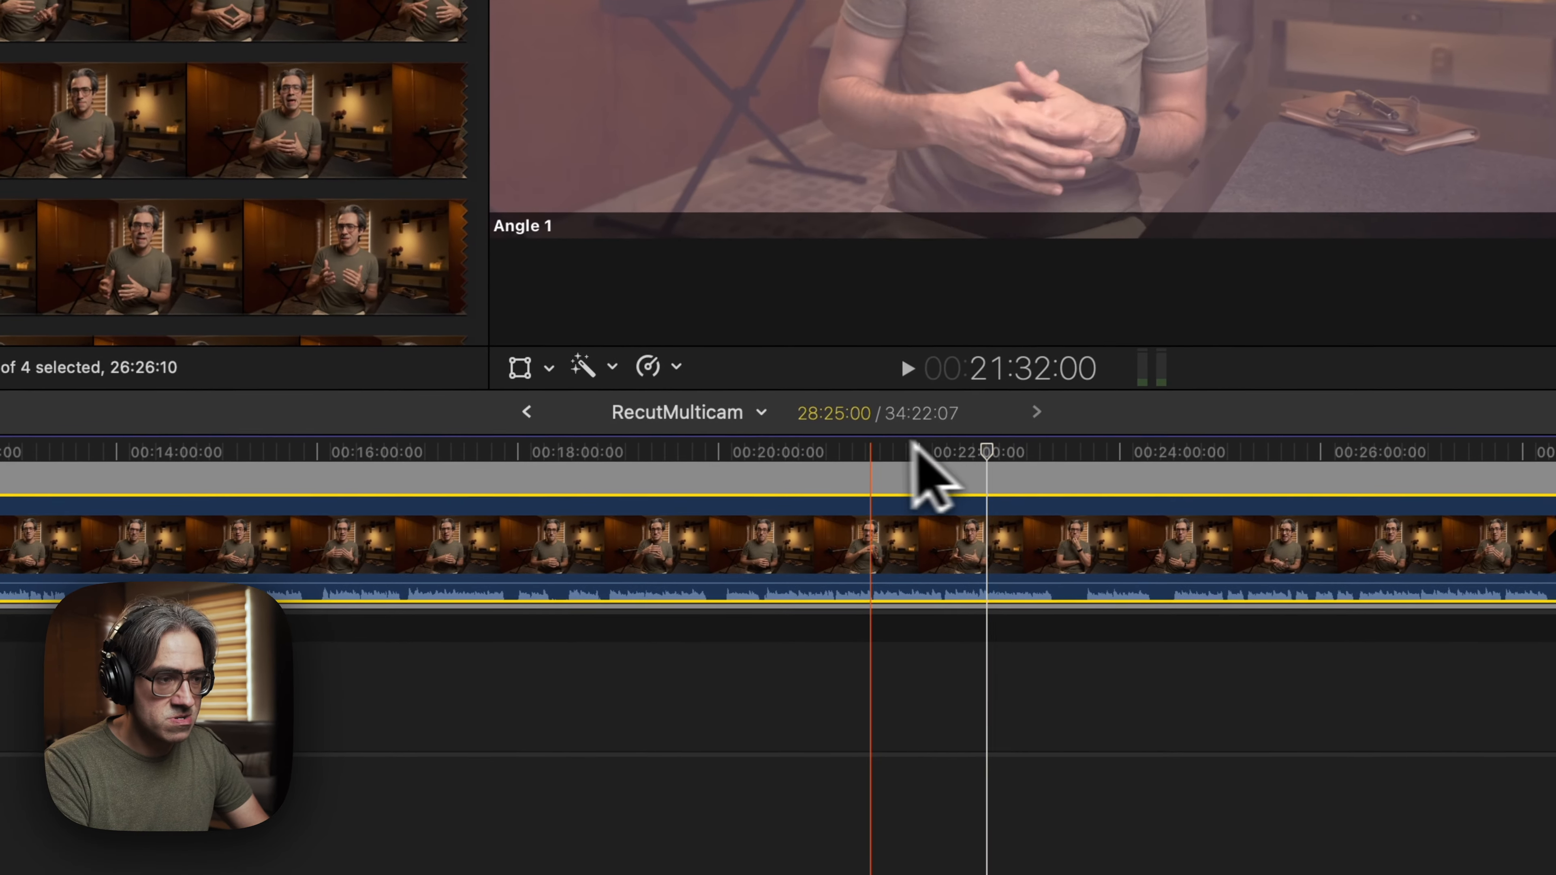
Step: Return to the XR000403 project and check the colour correction on the multicam clips across the timeline
click(677, 452)
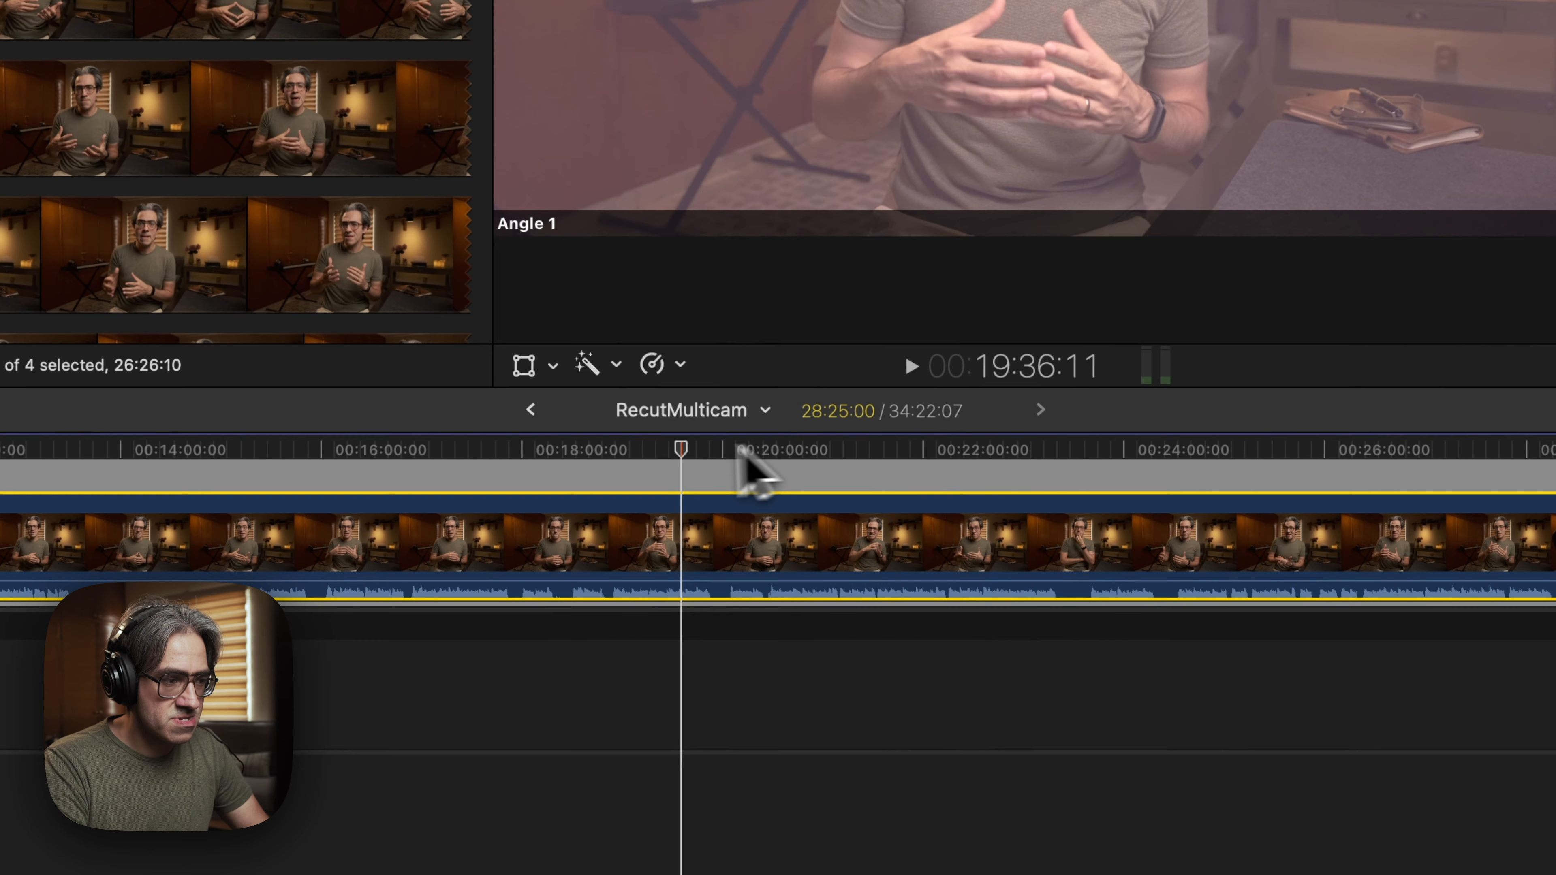
click(530, 410)
click(789, 572)
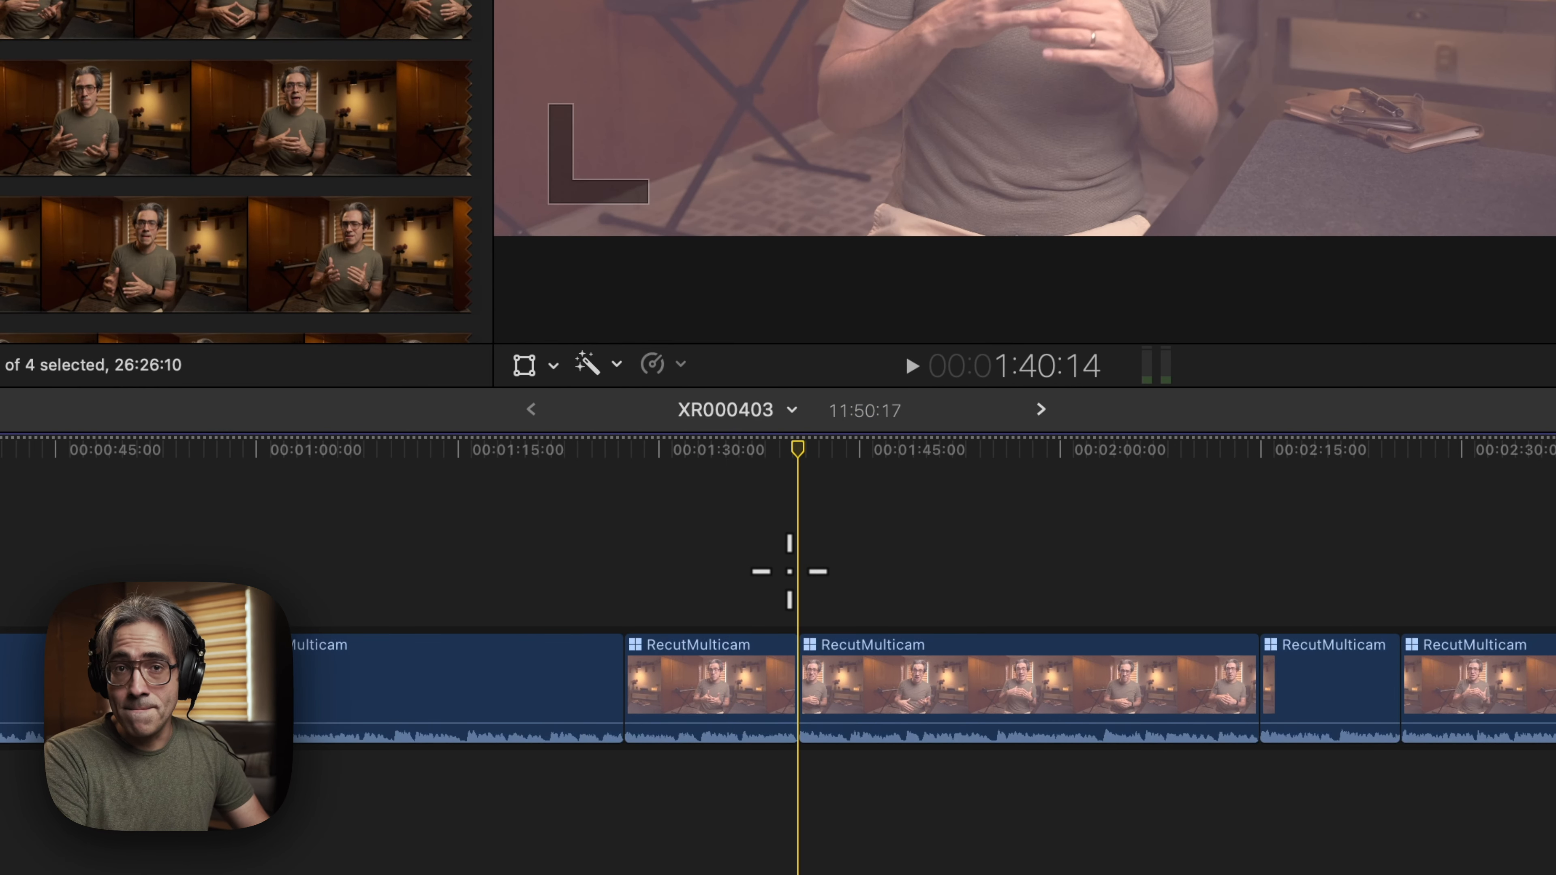
key(super+minus)
key(super+minus)
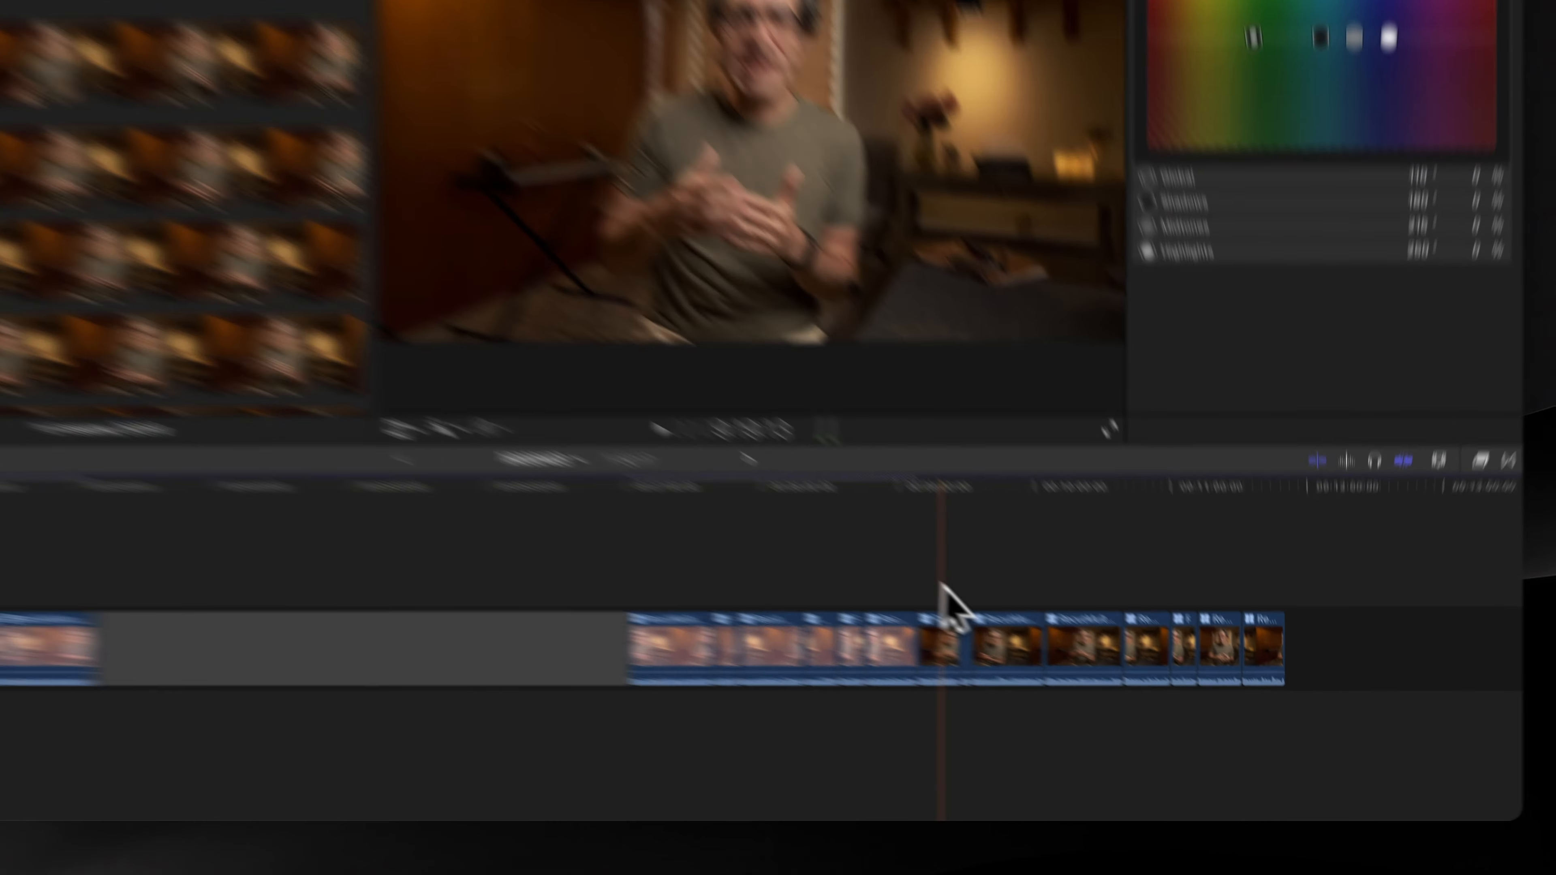
Step: Open the uncorrected multicam clip at about 9:19 in the angle editor to view XR000404.MOV in Angle 2
click(1048, 680)
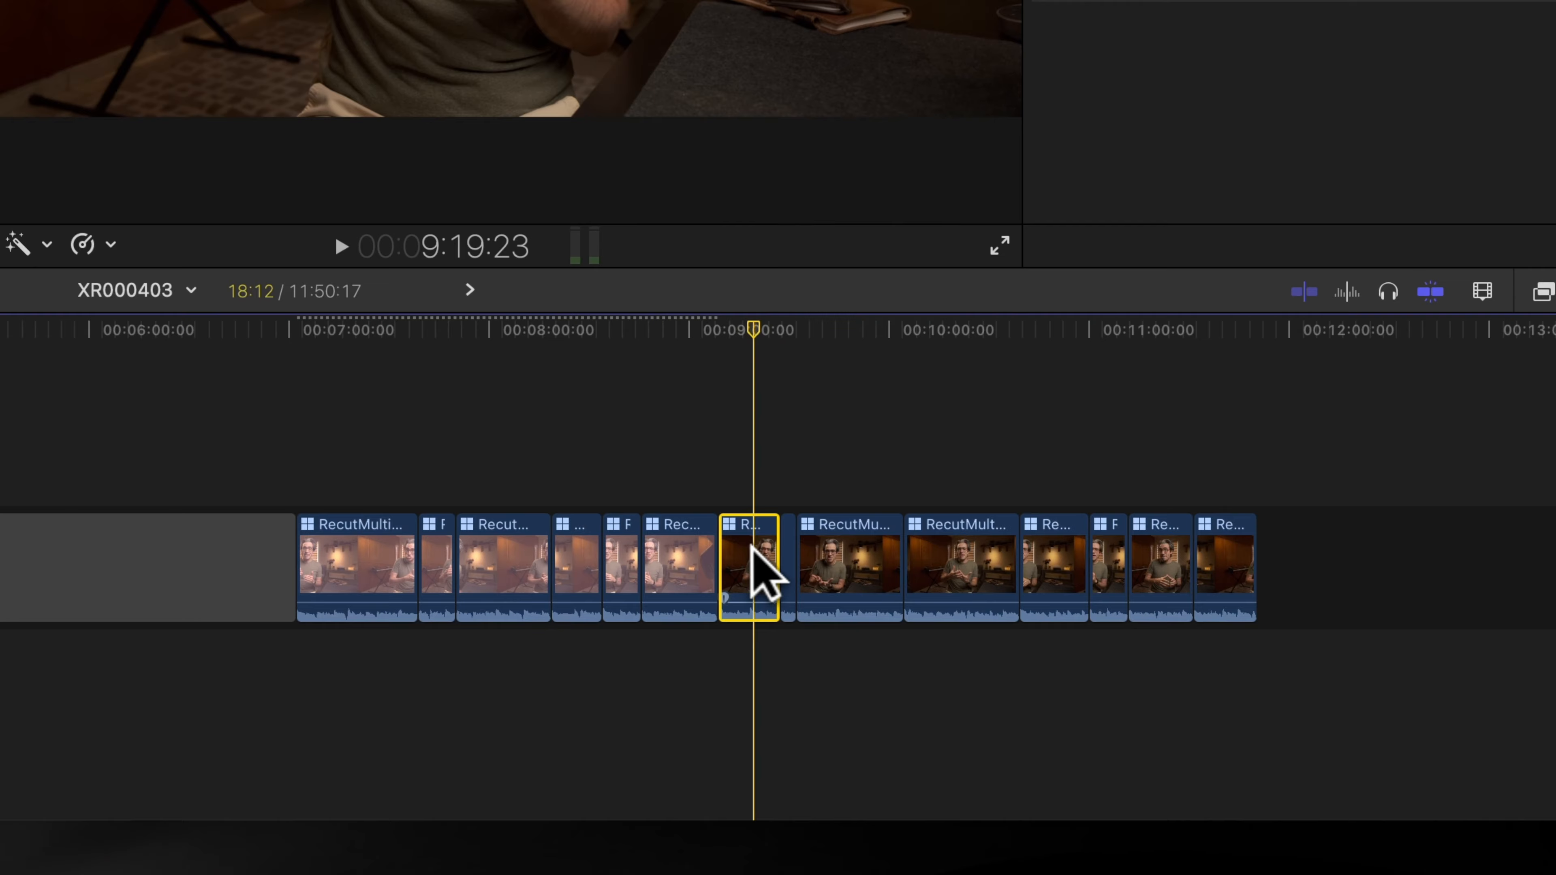
double_click(762, 570)
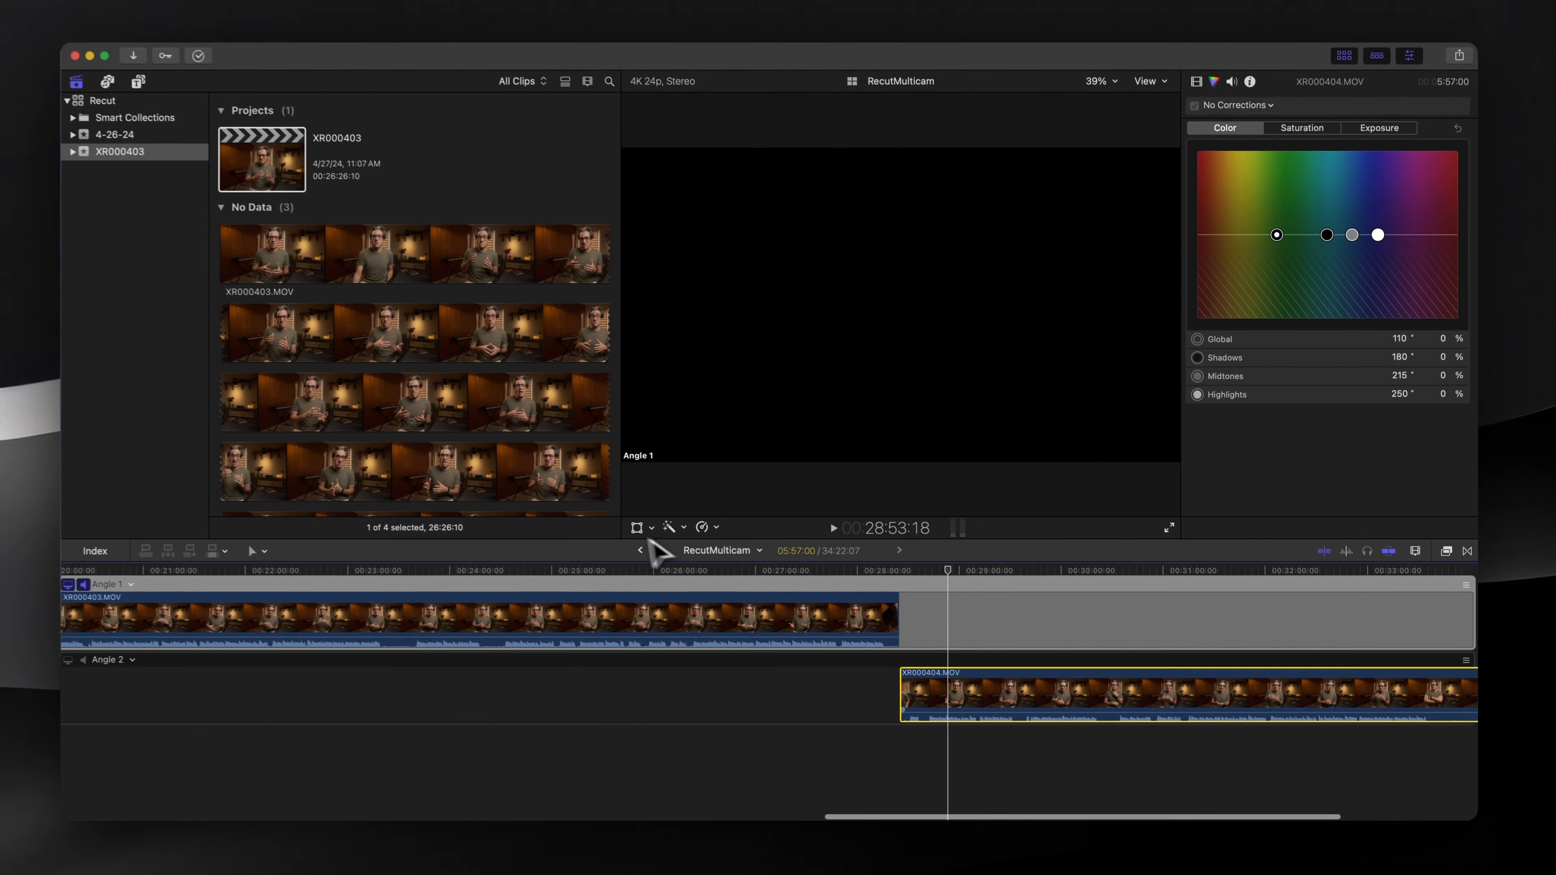